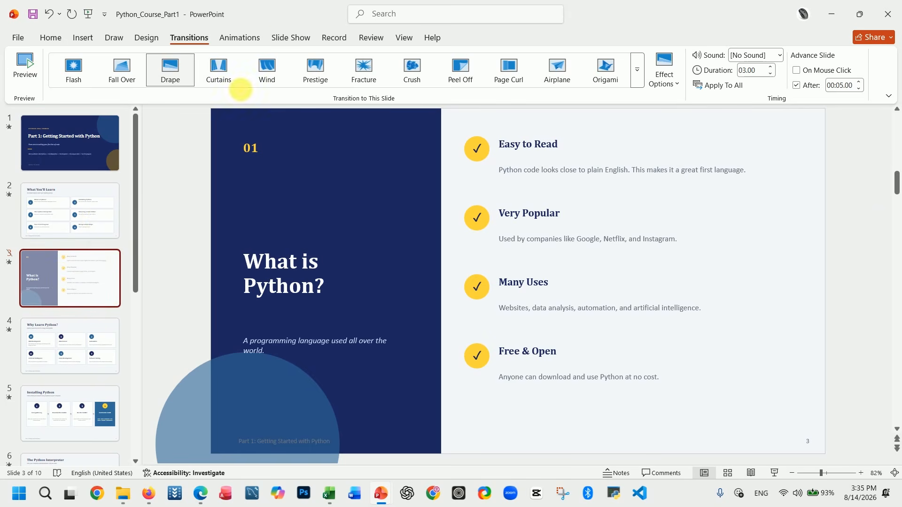
Run the slide show from the beginning, advance past slide 2 to check how hidden slide 3 is handled, and exit.
click(296, 38)
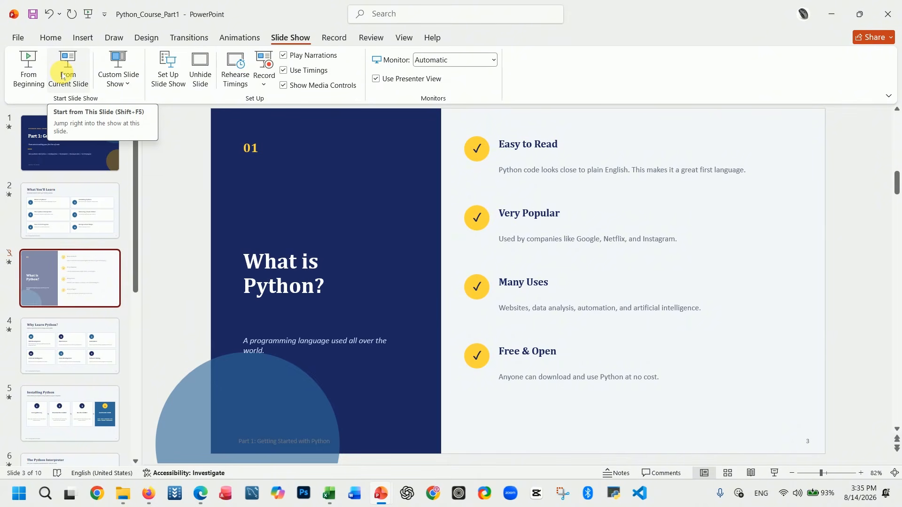
click(28, 72)
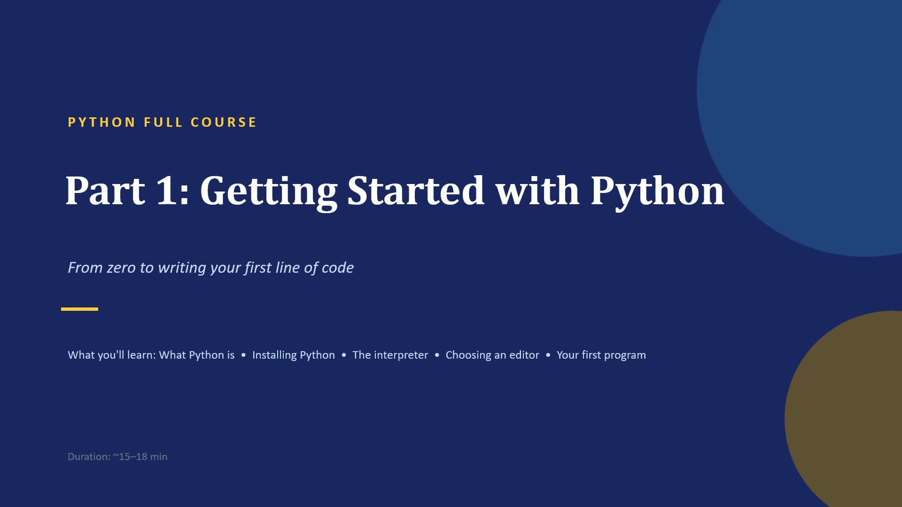
key(Right)
key(Right)
key(Right)
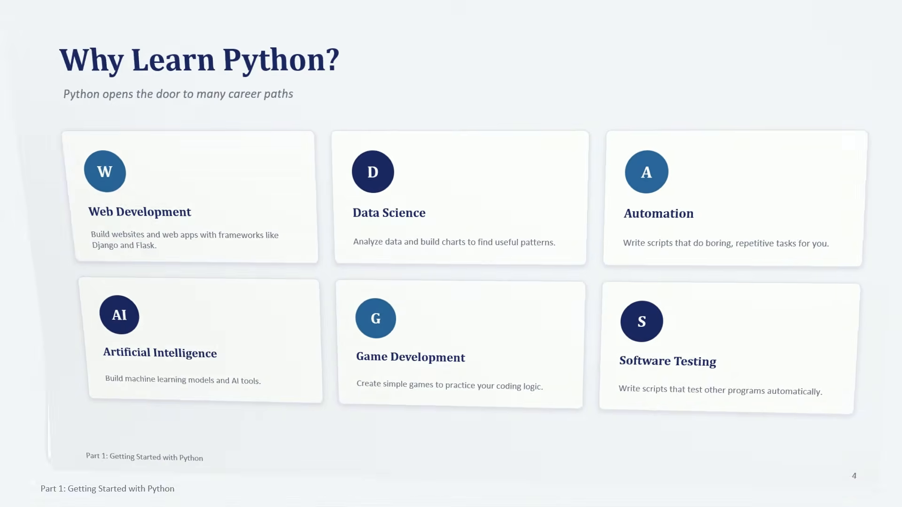
key(Escape)
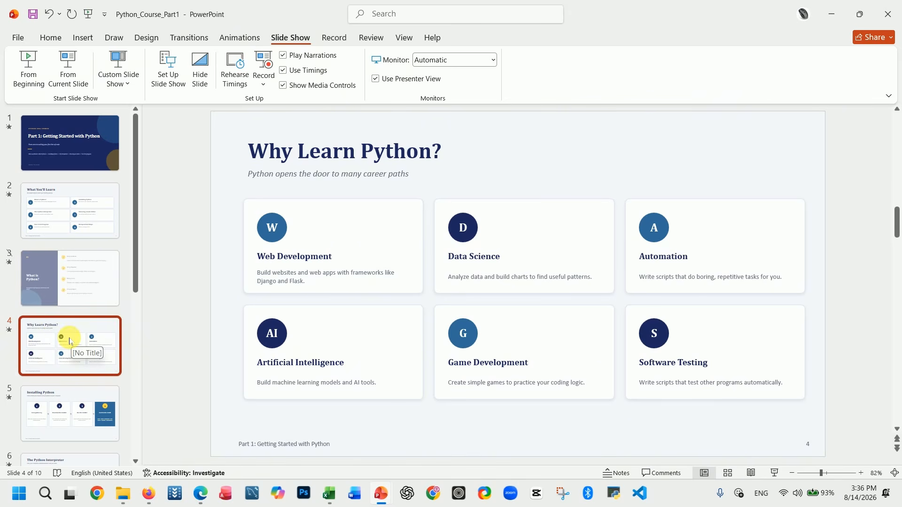
Unhide slide 3, "What is Python?".
click(76, 272)
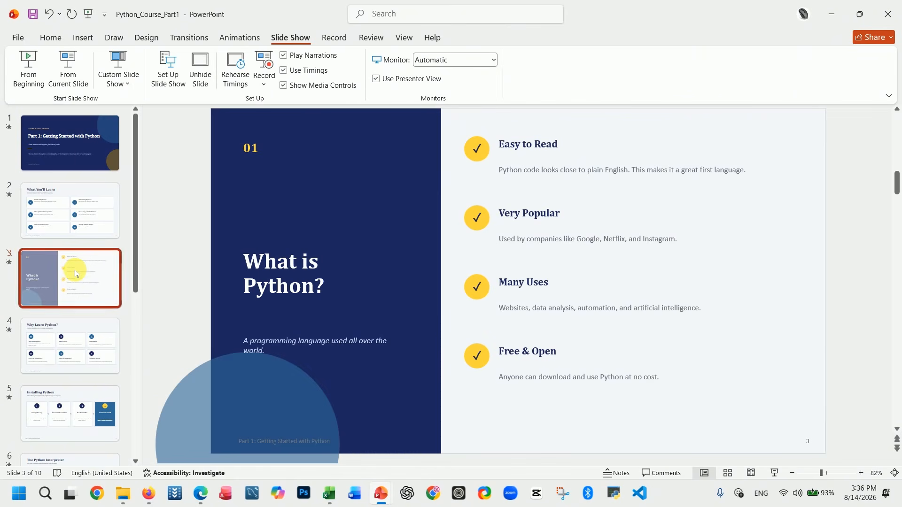
right_click(75, 274)
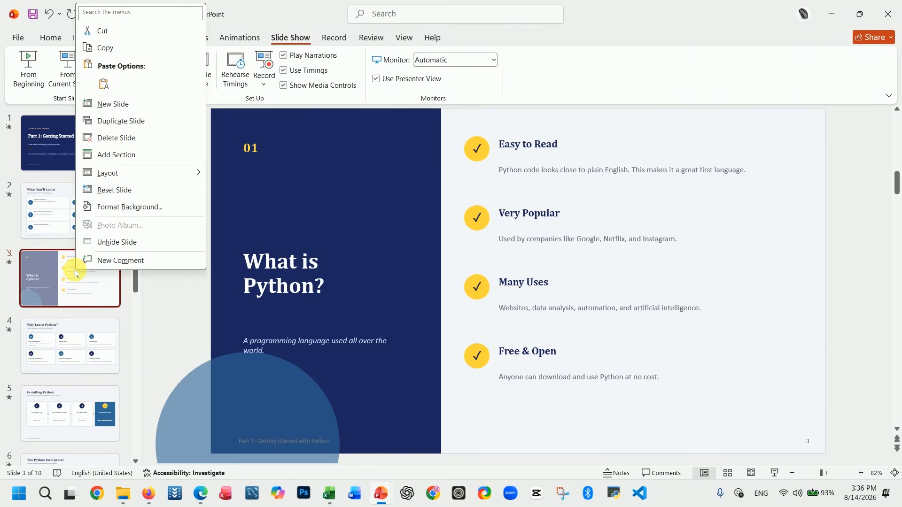
click(111, 243)
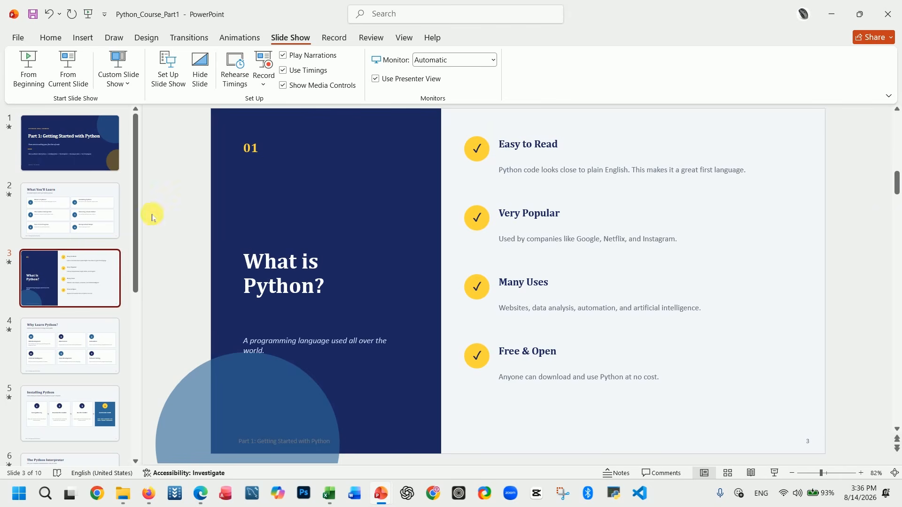
Apply the Fly In animation to the "What You'll Learn" title on slide 2 and to the subtitle below it.
click(111, 207)
click(338, 152)
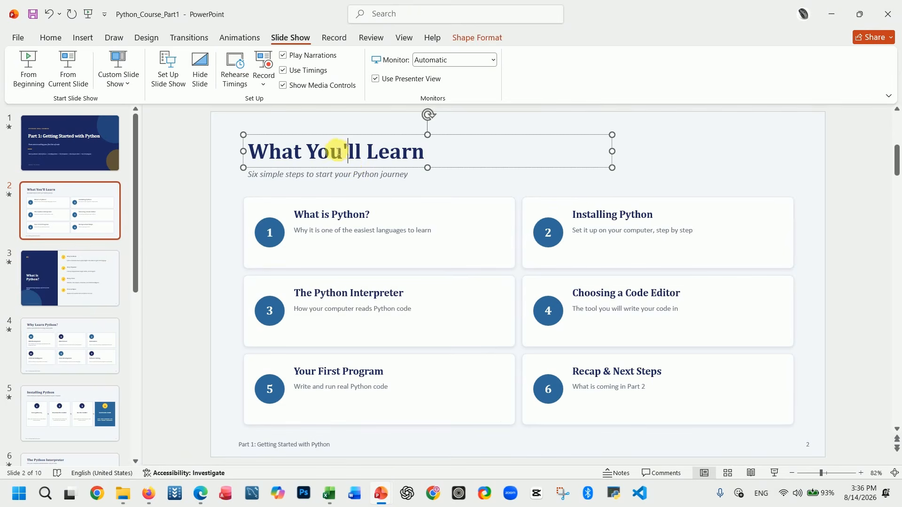
click(290, 174)
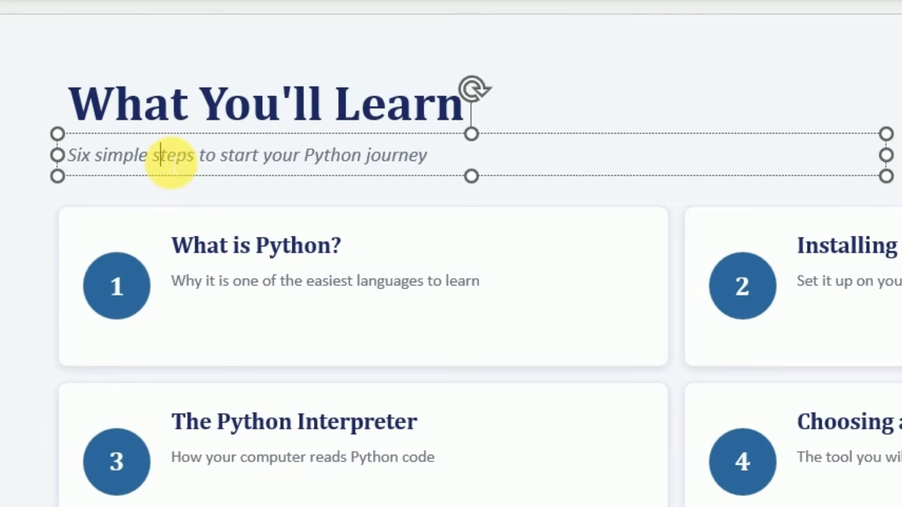
click(210, 87)
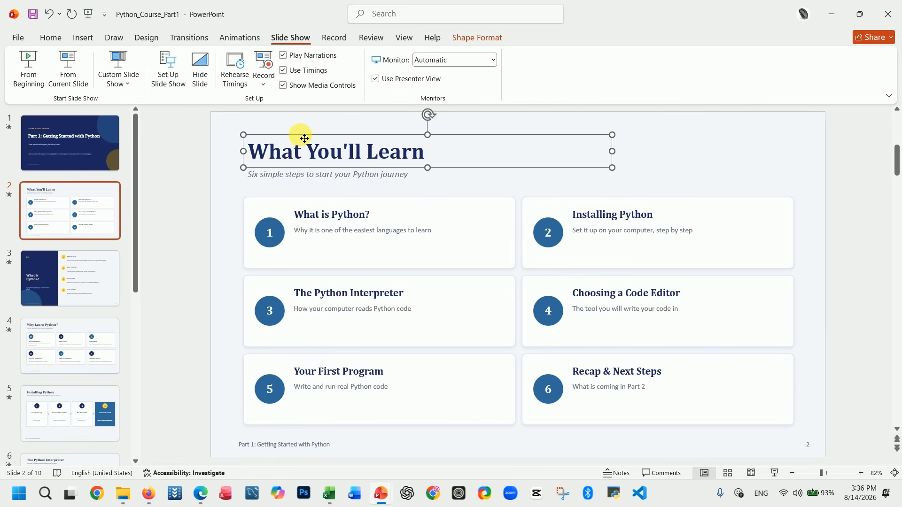
click(240, 37)
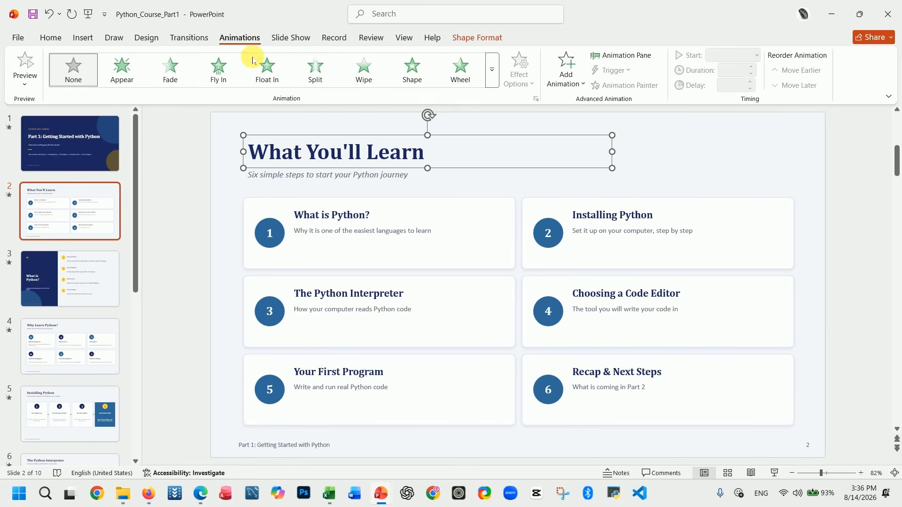
click(226, 74)
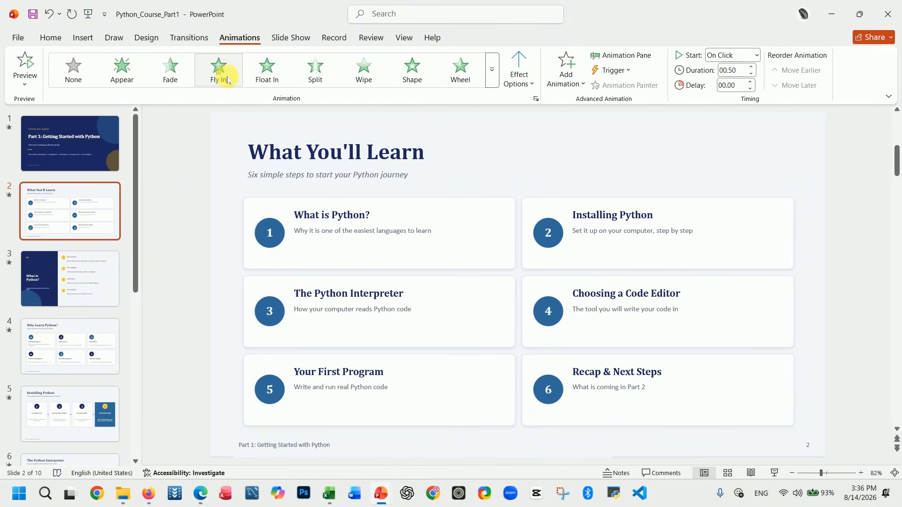
click(277, 174)
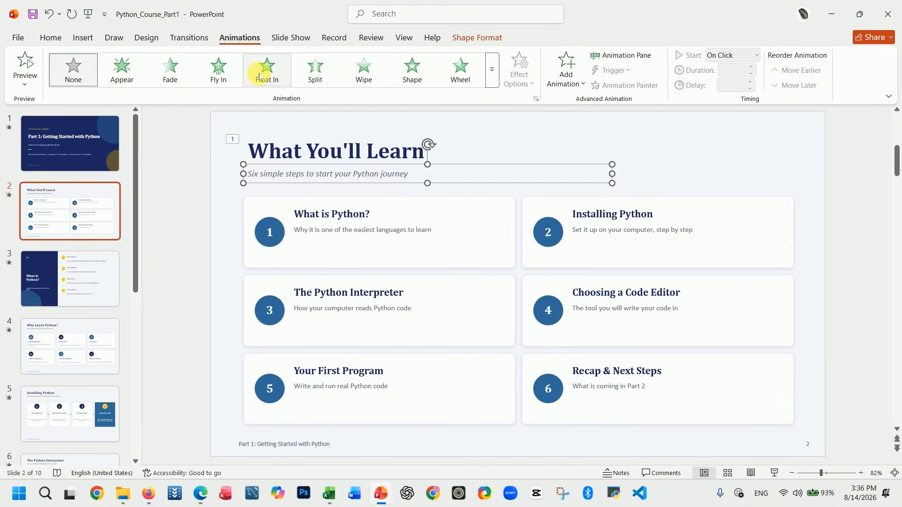
click(227, 73)
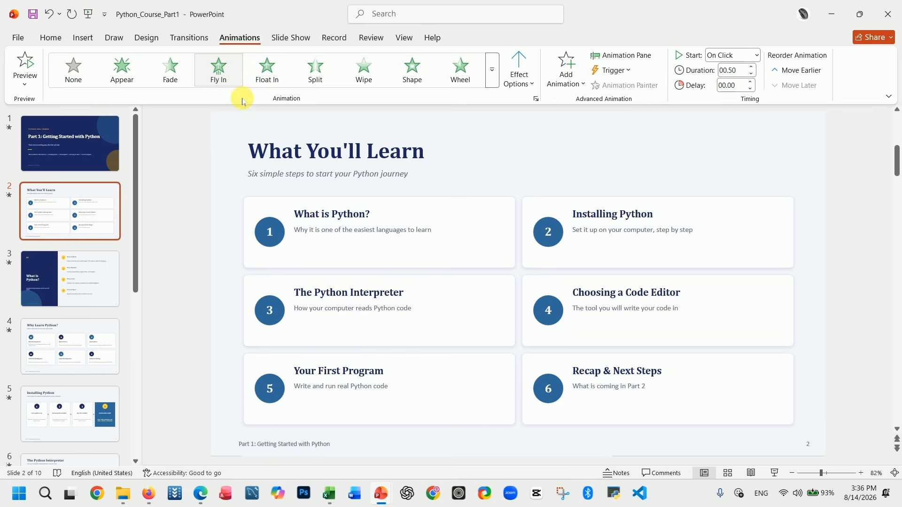
Try to apply Float In separately to the "What is Python?" card's background and its number circle.
click(264, 210)
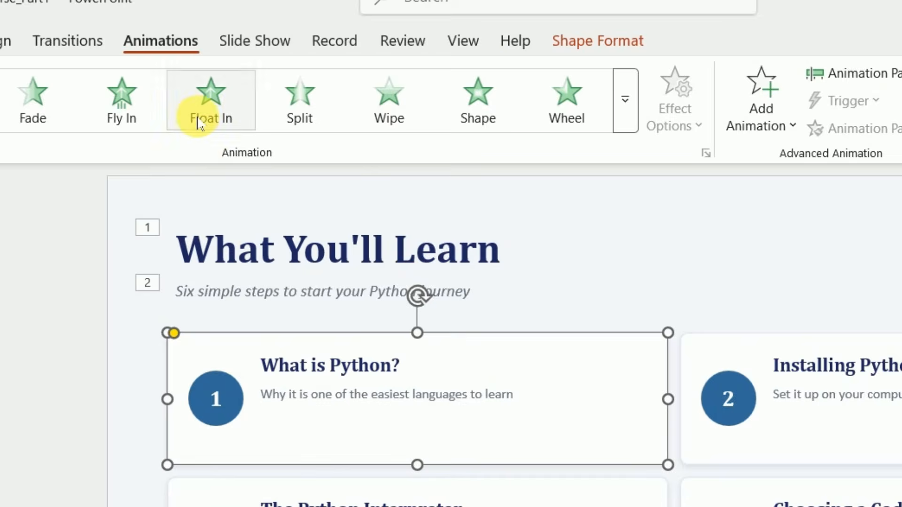
click(261, 81)
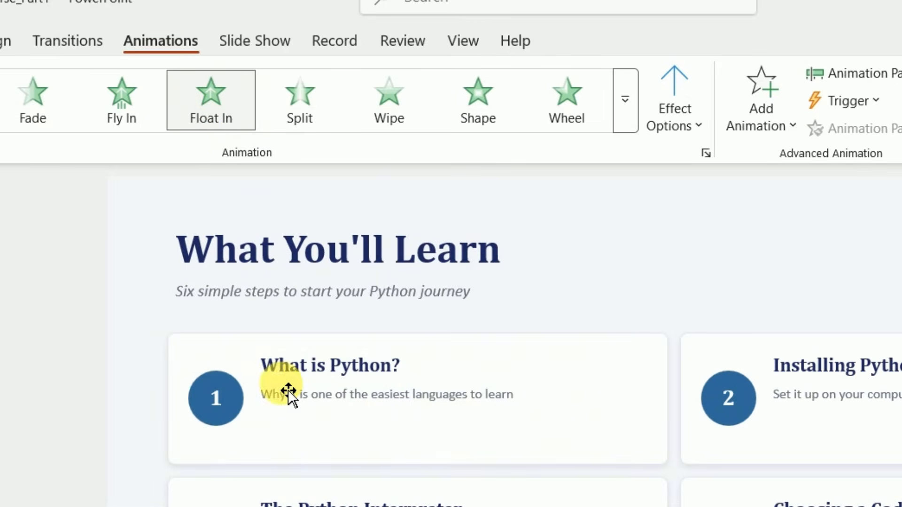
click(205, 388)
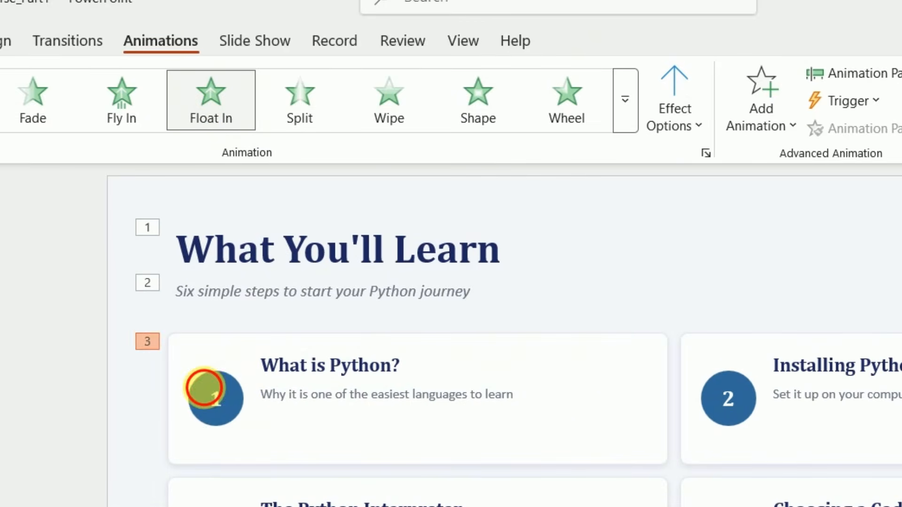
click(202, 111)
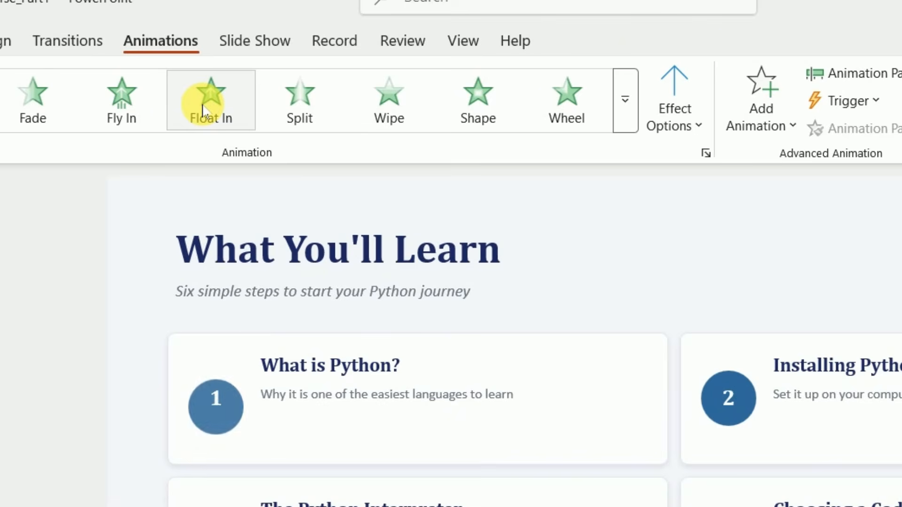
click(308, 266)
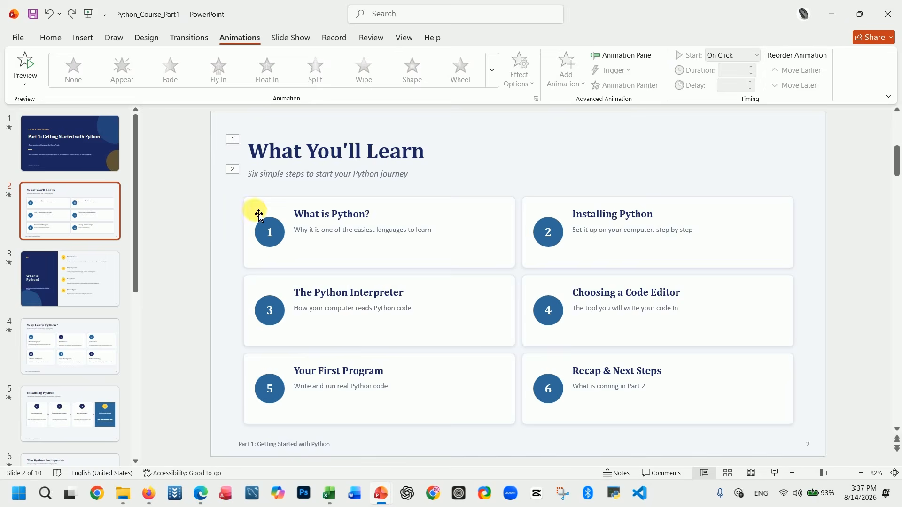
Select the "What is Python?" card's background, heading, number circle and description together.
click(190, 357)
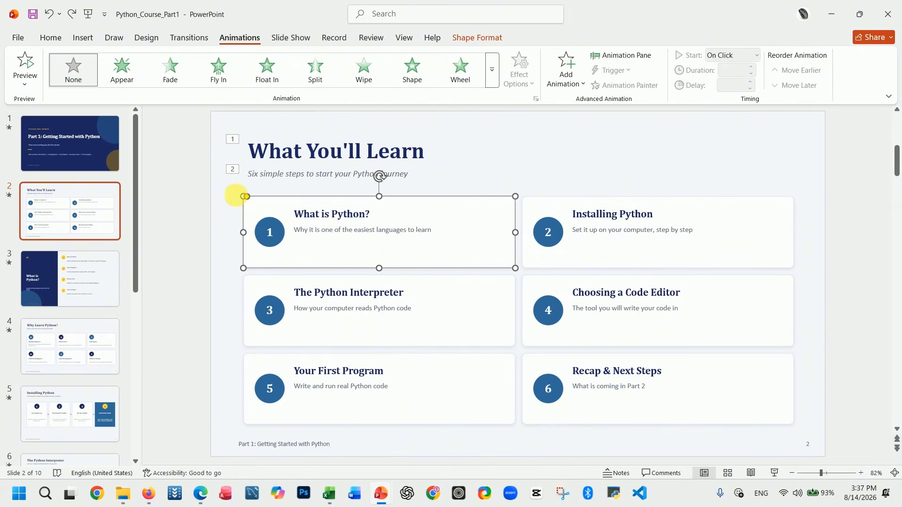
click(241, 198)
click(256, 207)
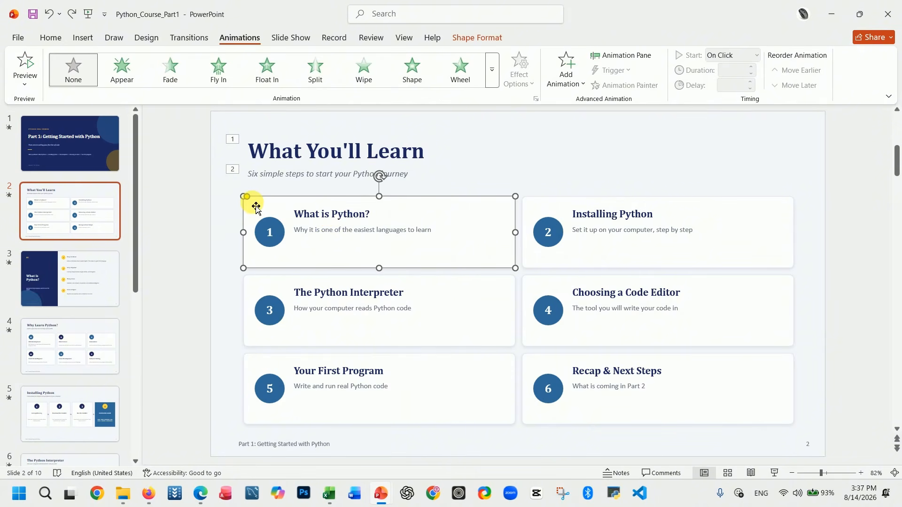
key(ctrl)
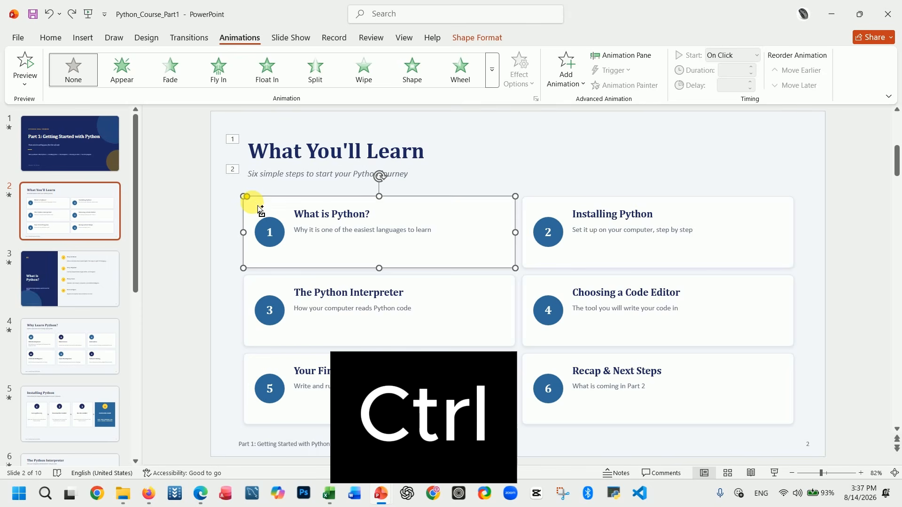
ctrl+click(300, 214)
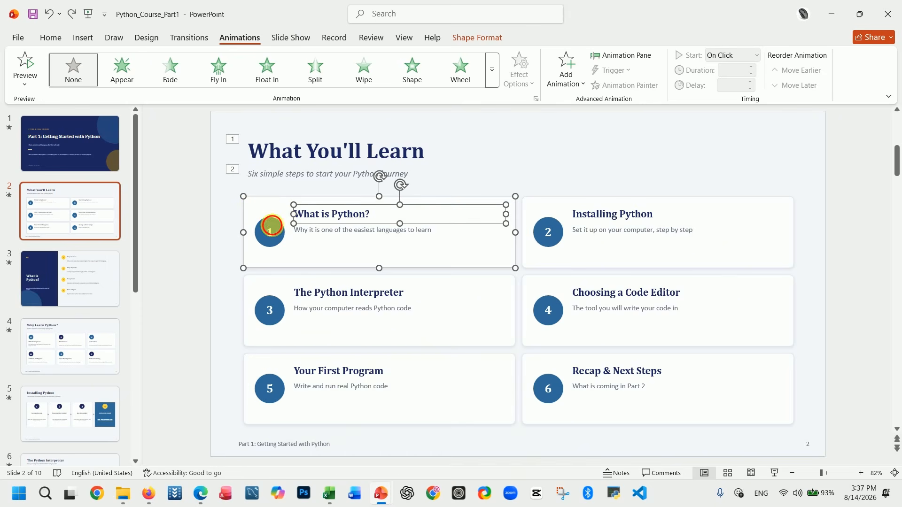
ctrl+click(272, 226)
ctrl+click(301, 229)
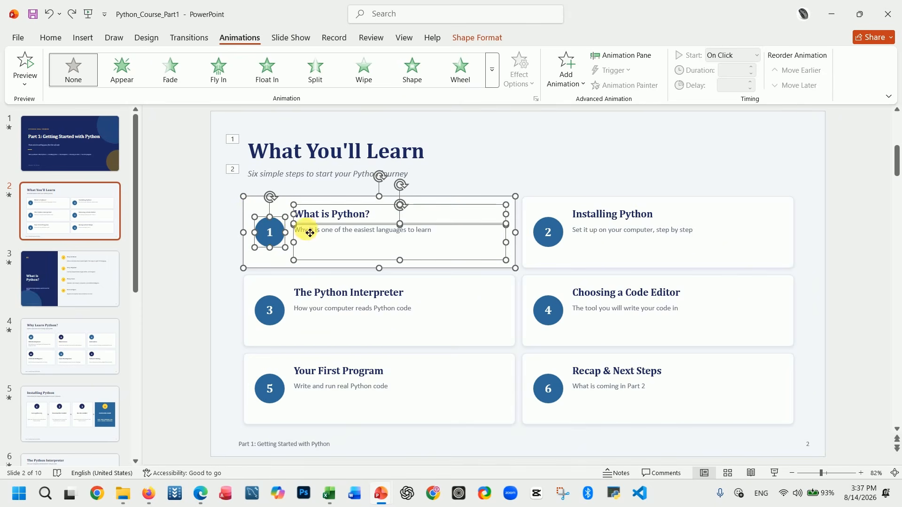
Try to group the selected "What is Python?" card elements and apply Fly In to the group.
key(ctrl+g)
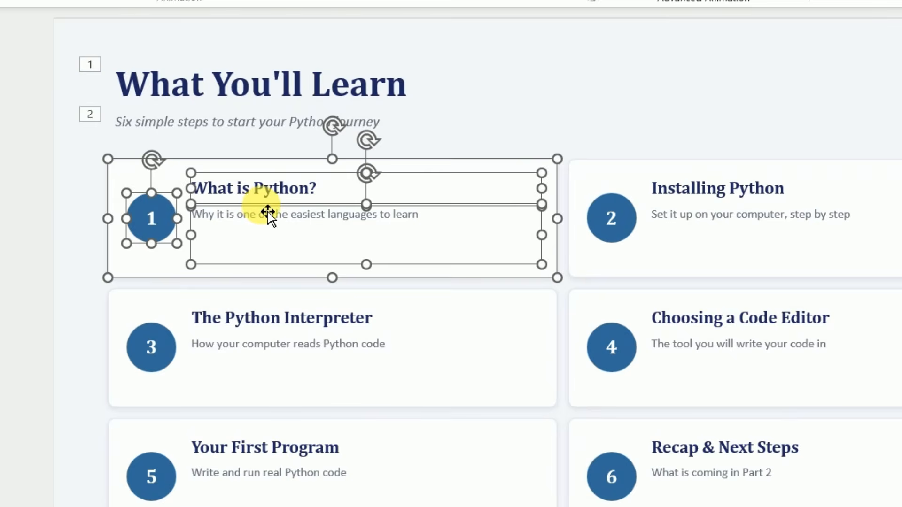
right_click(337, 227)
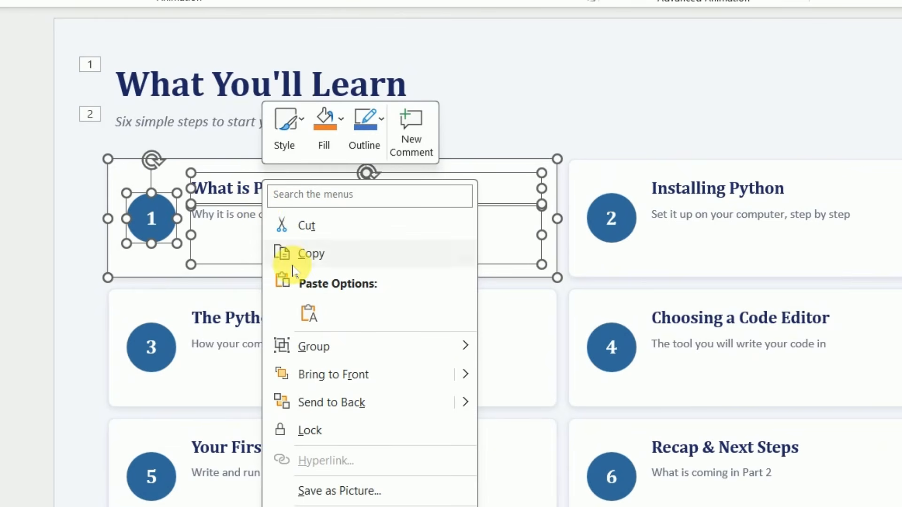
mouse_move(329, 346)
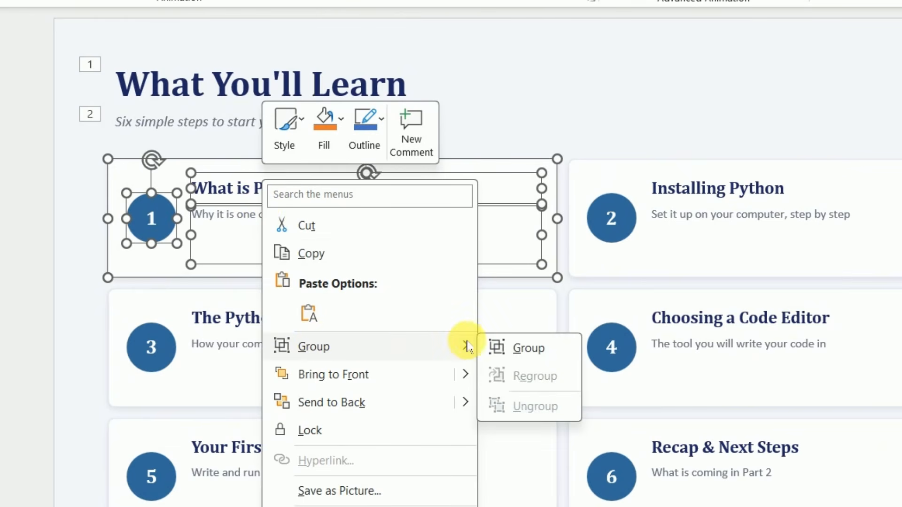
click(519, 350)
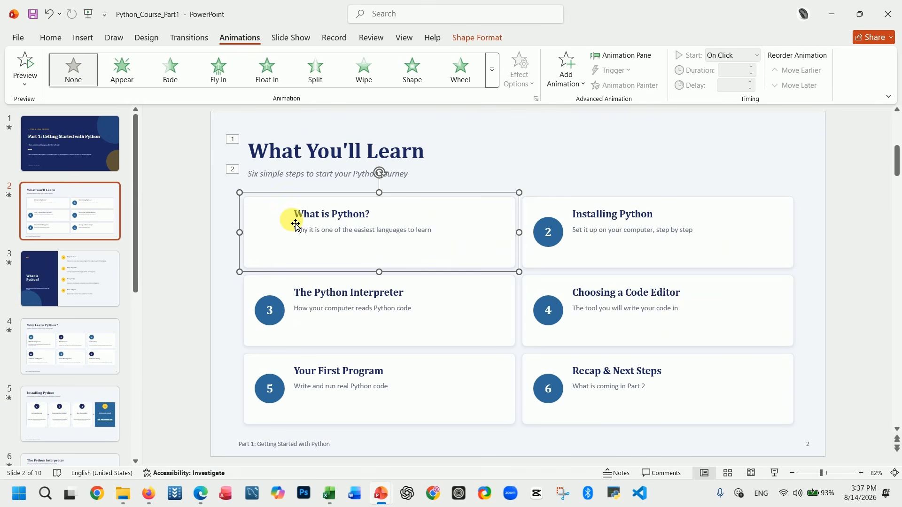
click(218, 67)
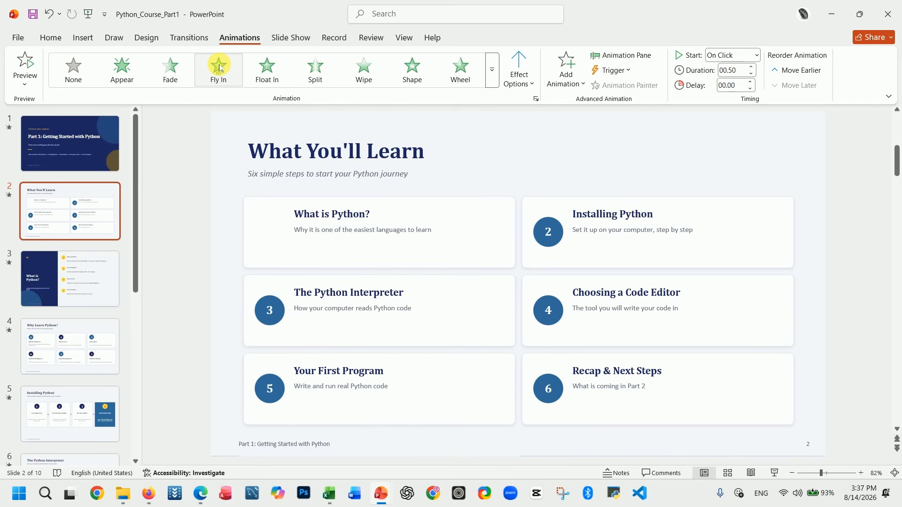
click(221, 70)
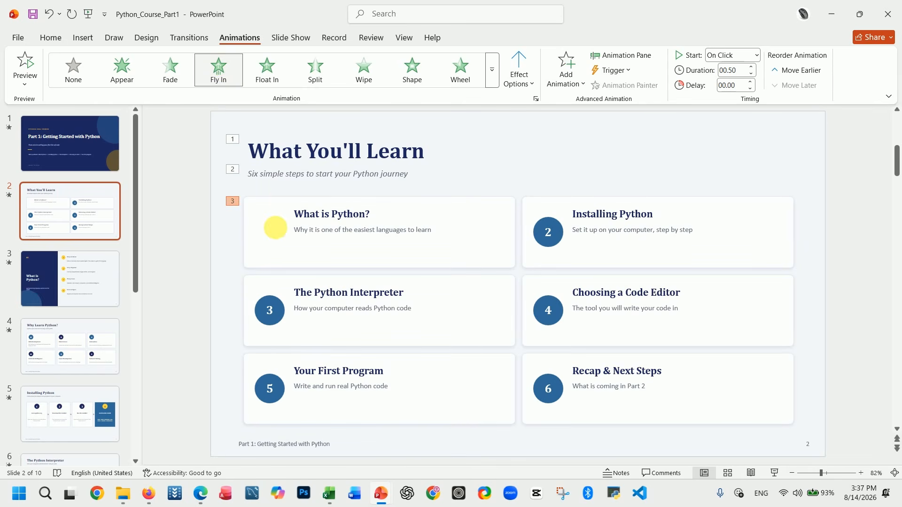
click(294, 237)
click(295, 239)
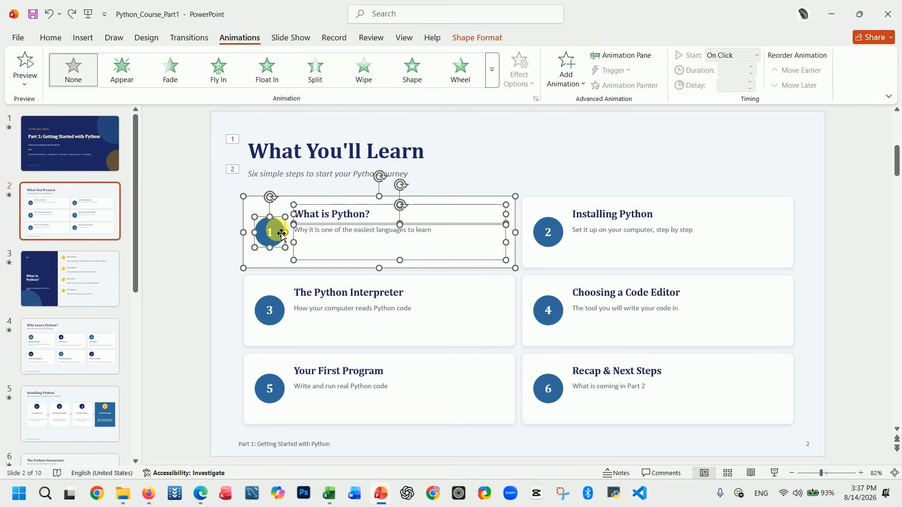
Group the selected elements of the "What is Python?" card and apply the Fly In animation to the group.
key(ctrl+g)
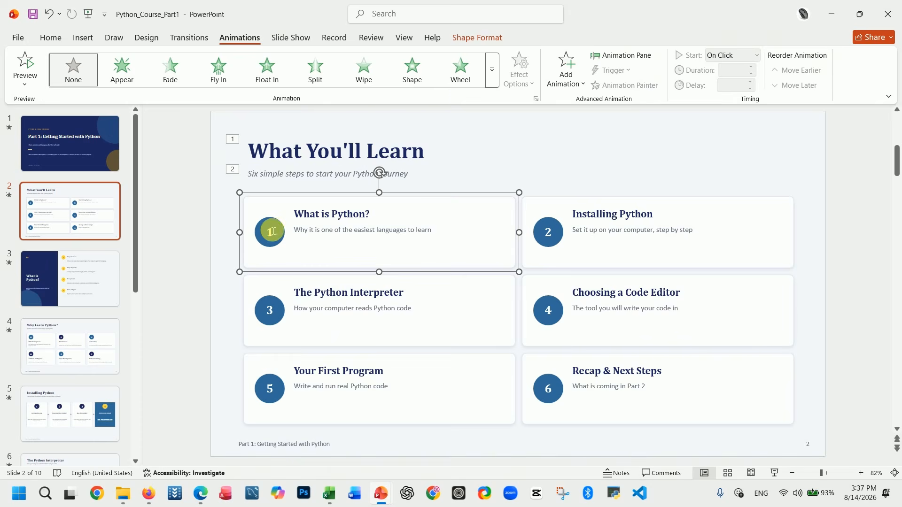
click(218, 74)
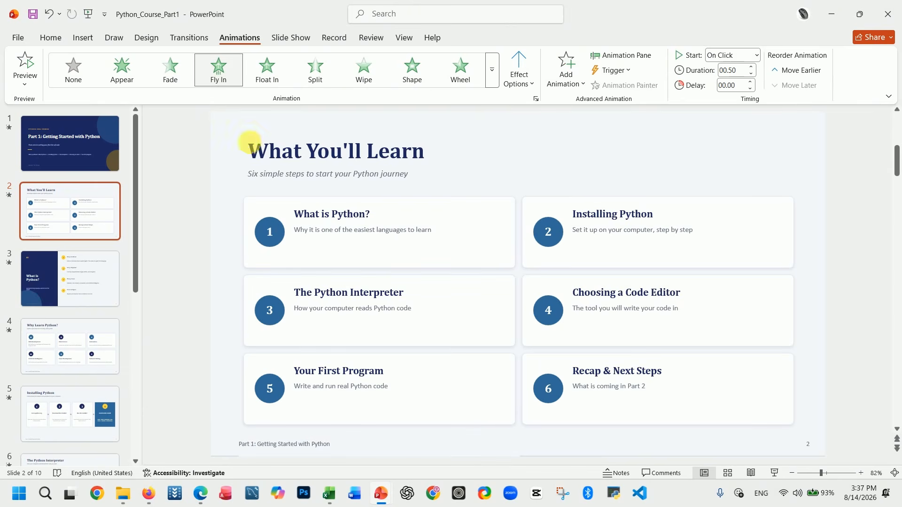
click(219, 68)
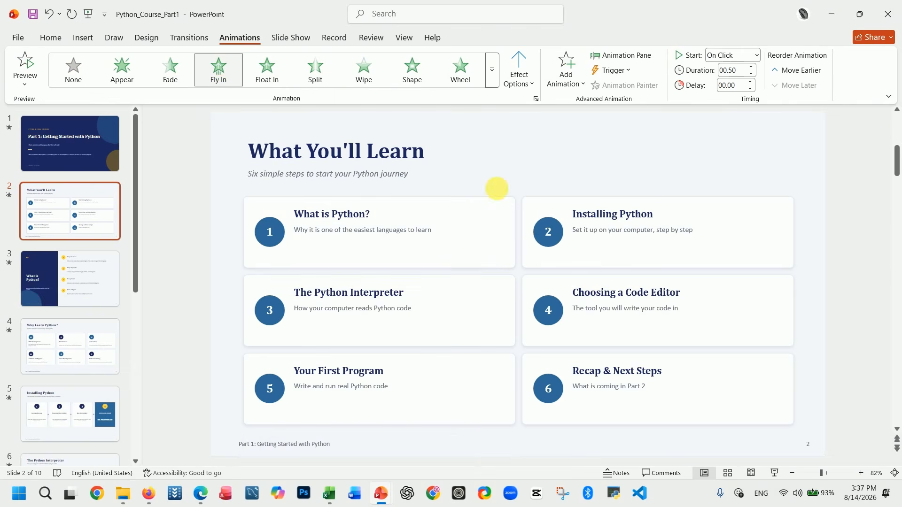
click(559, 210)
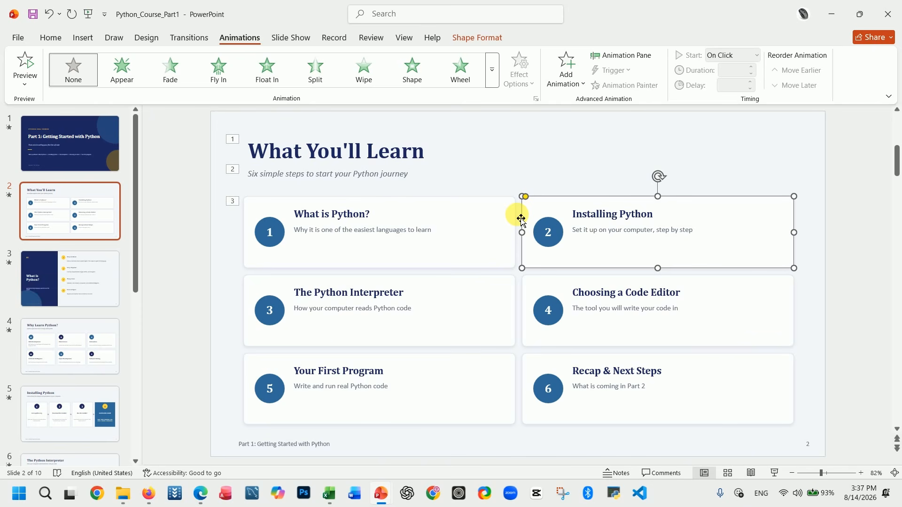
click(231, 264)
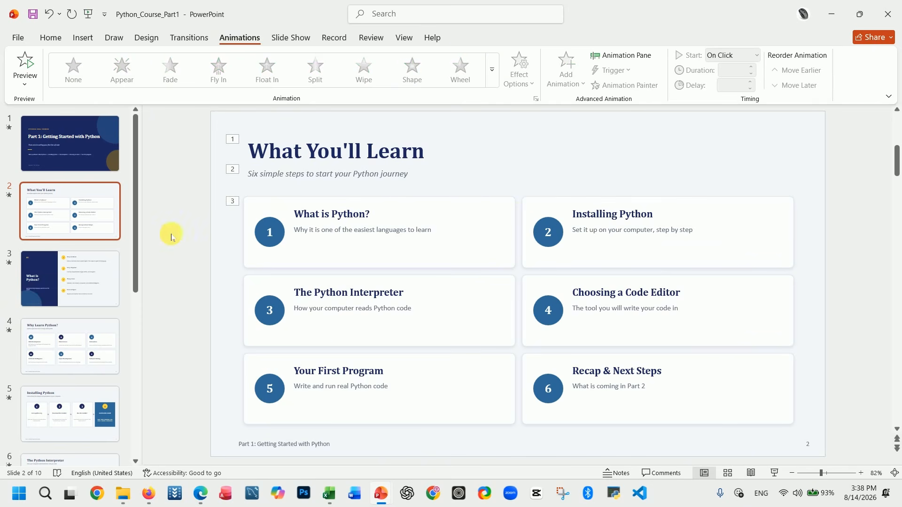
Create a blank presentation and enter "FGFHGFJ" as the title and "HGJGHKKHJL" as the subtitle on its first slide.
click(24, 38)
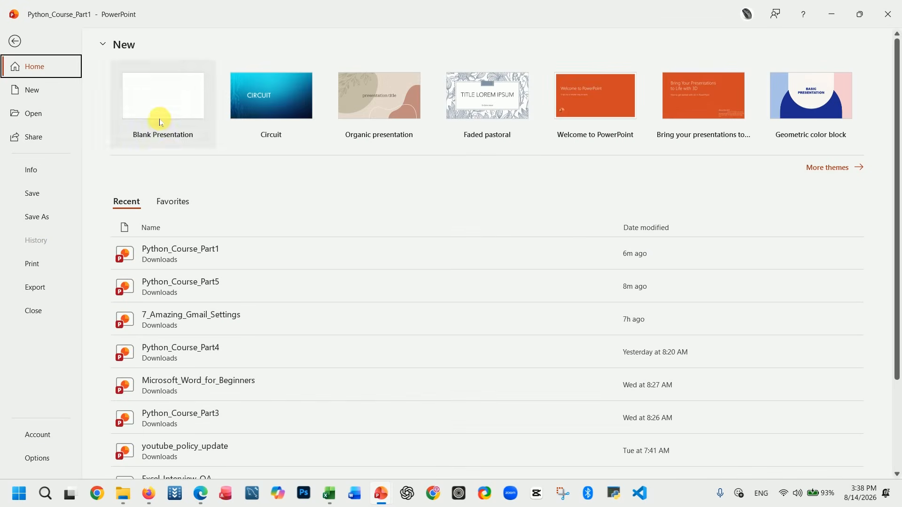
key(Escape)
click(365, 237)
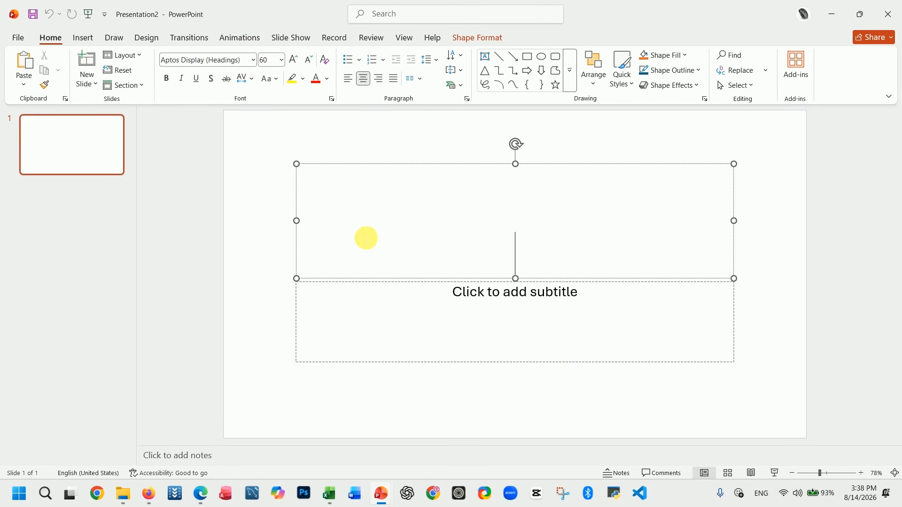
text(FGFHGFJ)
click(506, 304)
text(HGJGHKKHJL)
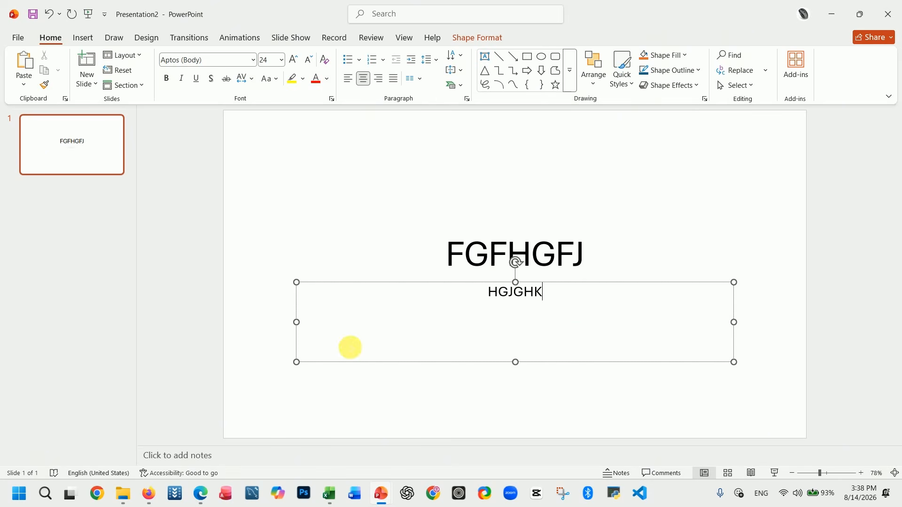
click(471, 397)
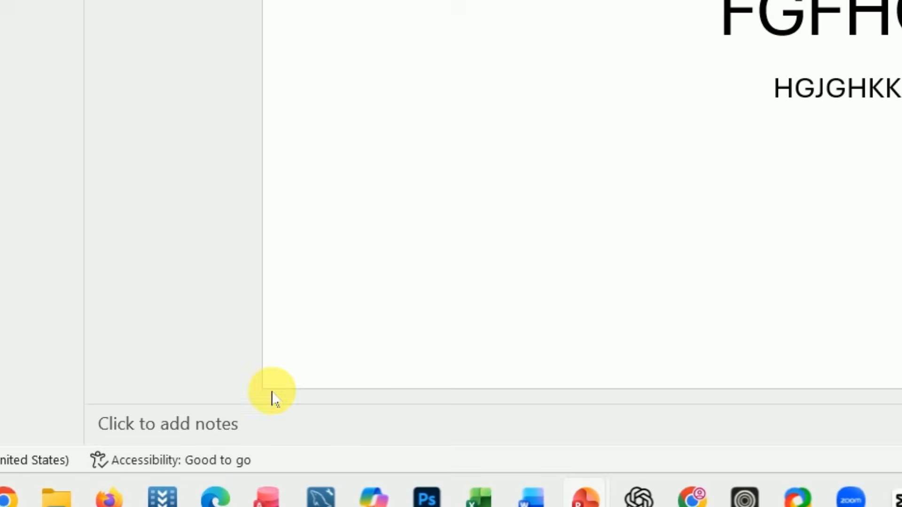
Write slide 1's speaker notes in Amharic with the lines "መጀመሪያ ህፍግስድህግፍግ", "ድግሕግክህፍድግክ" and "ፍግድፍግህድግክህጅክ".
click(221, 429)
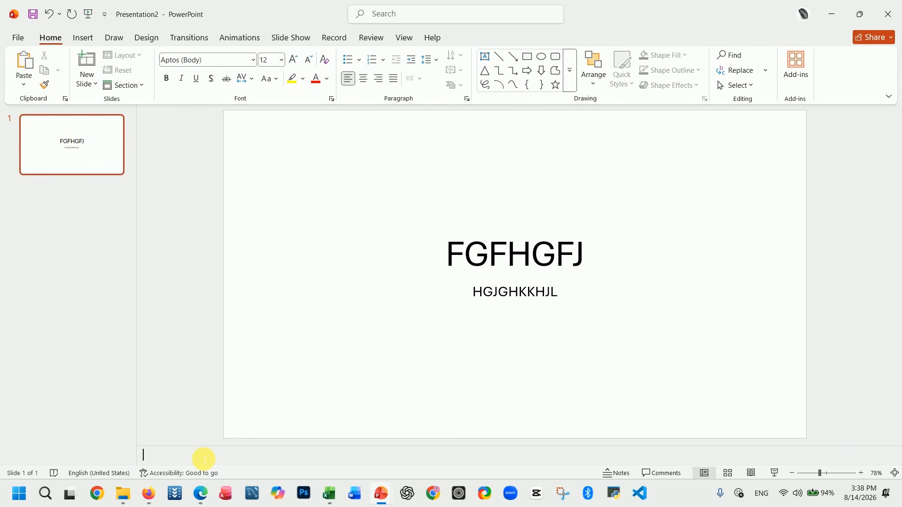
key(super+space)
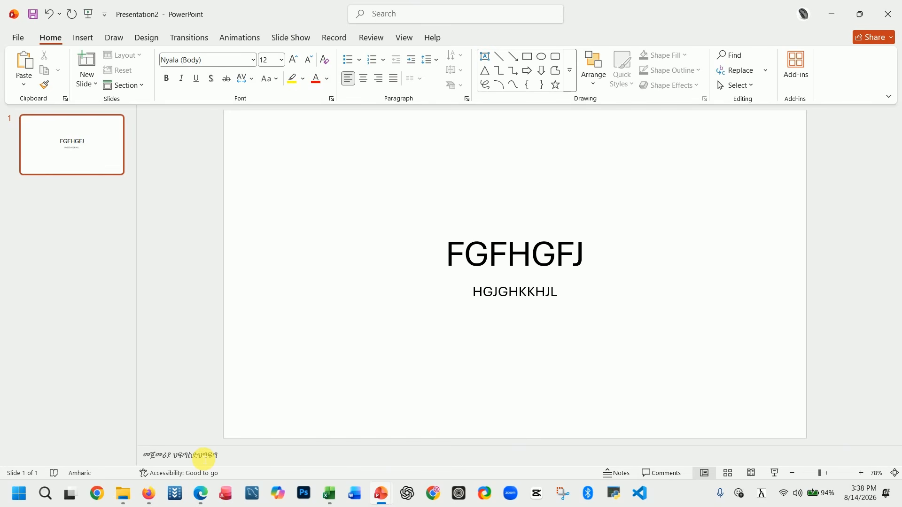
text(ድግሕግክህፍድግክ)
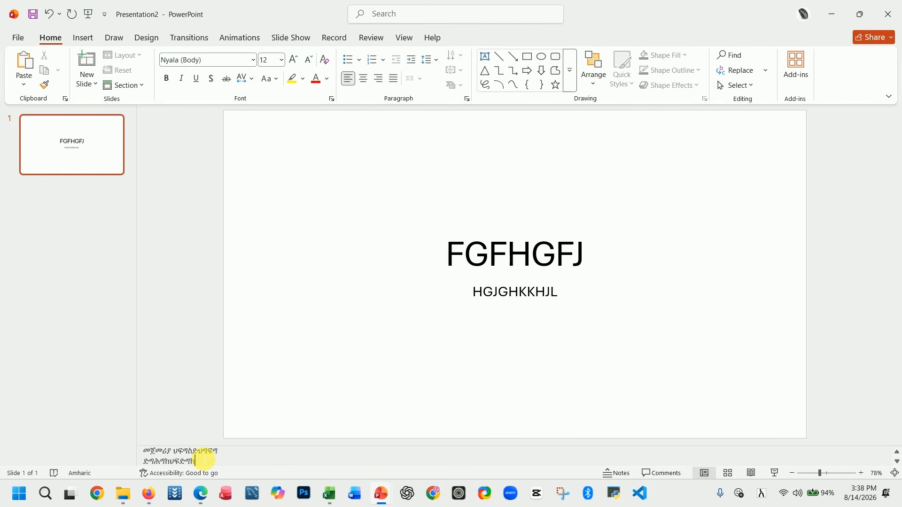
key(Return)
text(ፍግድፍግህድግክህጅክ)
key(Return)
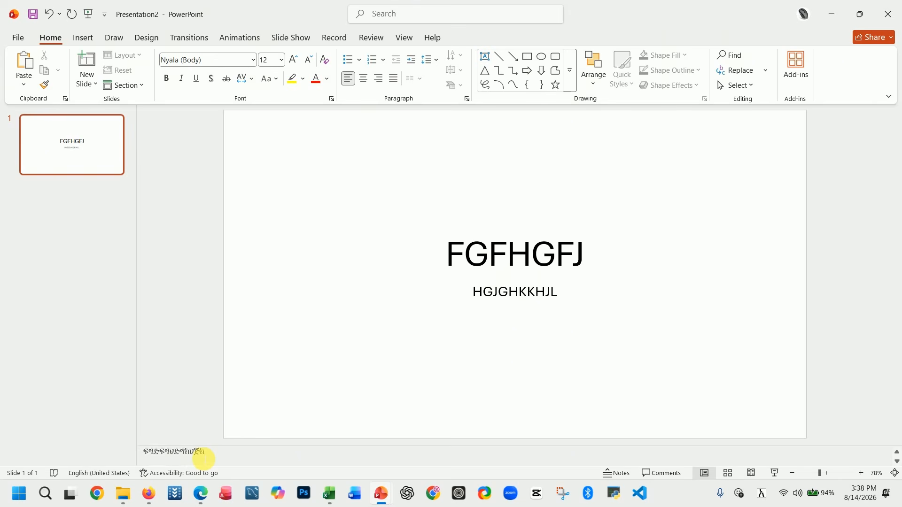
Extend slide 1's notes with the lines "ፍግፍድግጅህድፍግጅክህፍ", "ግፍግፍድግጅክህፍድጅግክፍድግፍ" and "ግፍግፍድግህጅፍክድግህክጅፍድህ".
text(ፍግፍድግጅህድፍግጅክህፍ)
key(Return)
text(ግፍግፍድግጅክህፍድጅግክፍድግፍ)
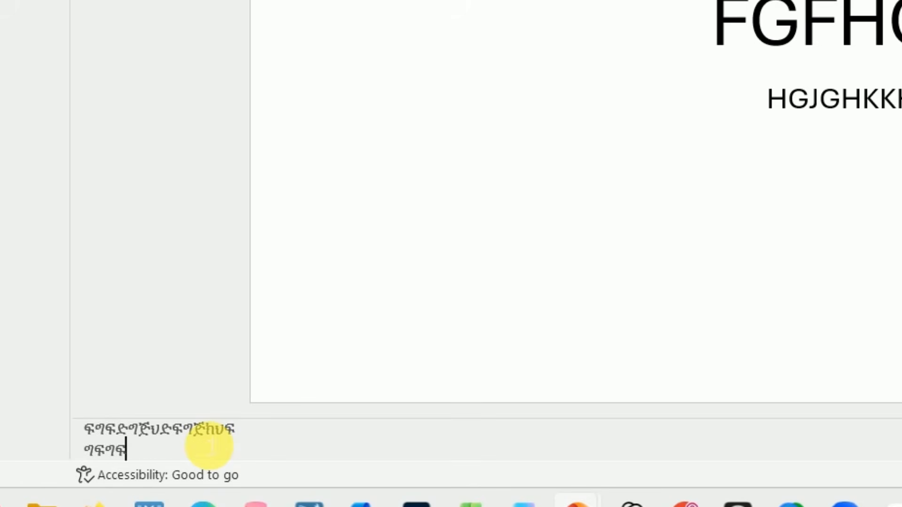
key(Return)
text(ግፍግፍድግህጅፍክድግህክጅፍድህ)
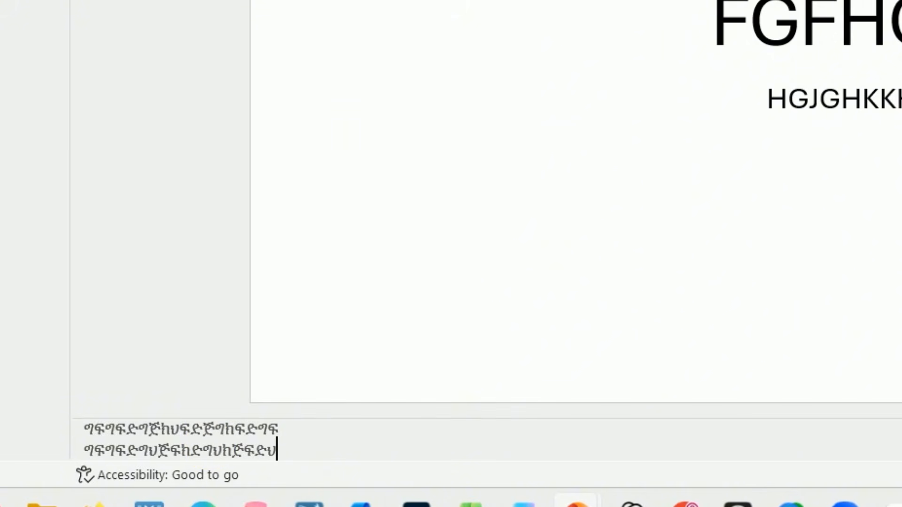
Insert a new title-and-content slide after slide 1.
click(95, 223)
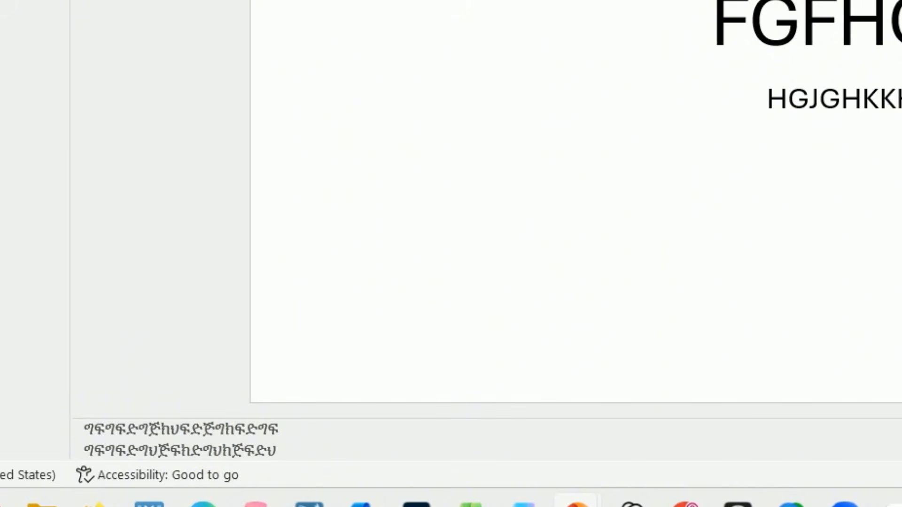
right_click(95, 222)
click(22, 48)
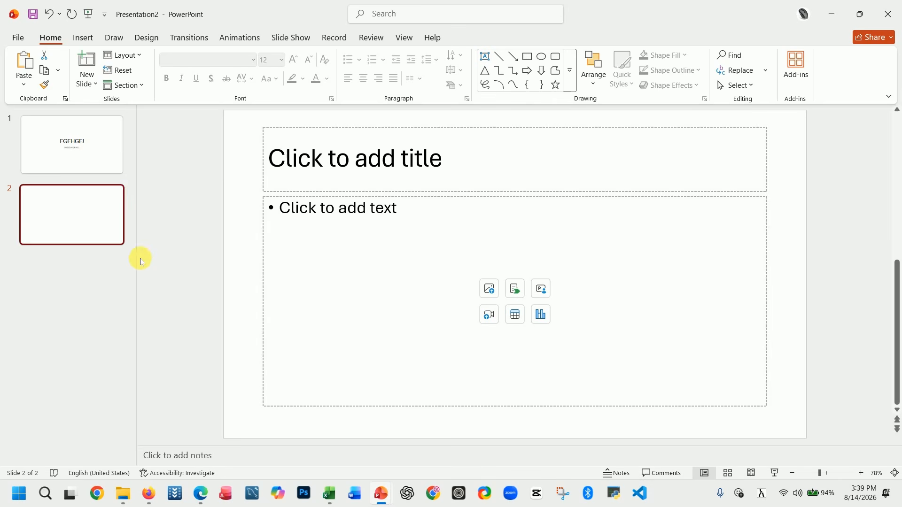
Play the slide show from the beginning, advance to the second slide, and exit the show.
key(Up)
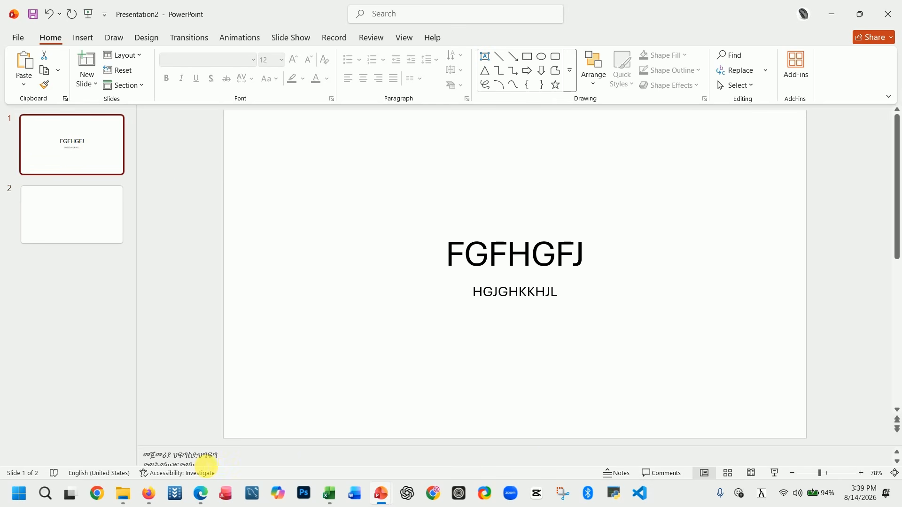
click(285, 37)
click(36, 75)
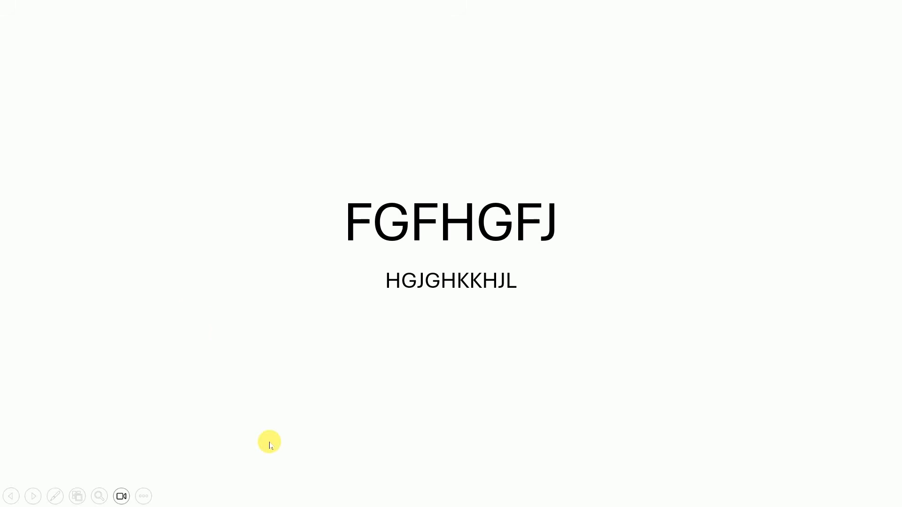
click(375, 502)
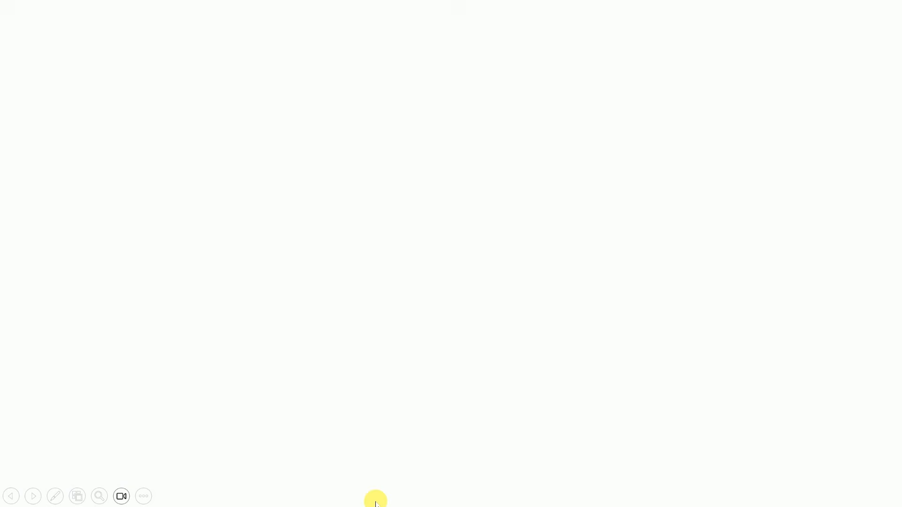
key(Escape)
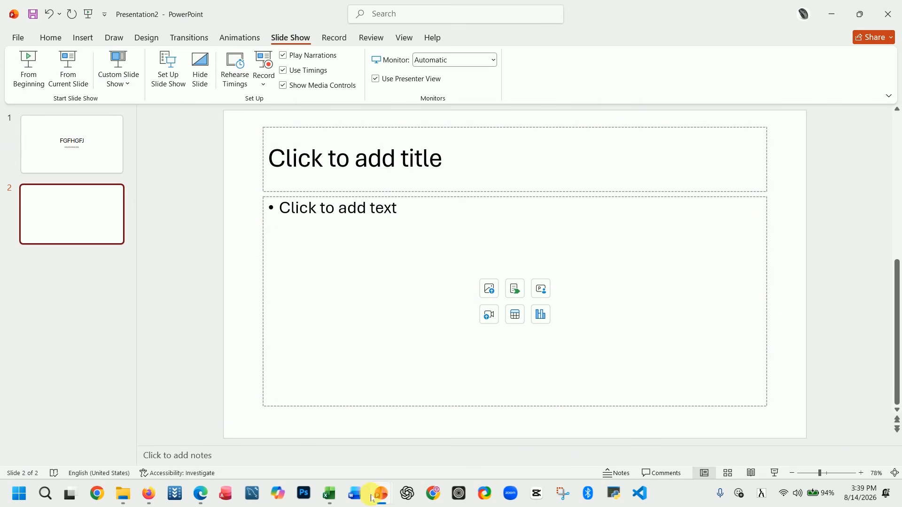
Review slide 1's notes beneath the slide and in Notes Page view, and return to Normal view.
click(101, 150)
click(203, 455)
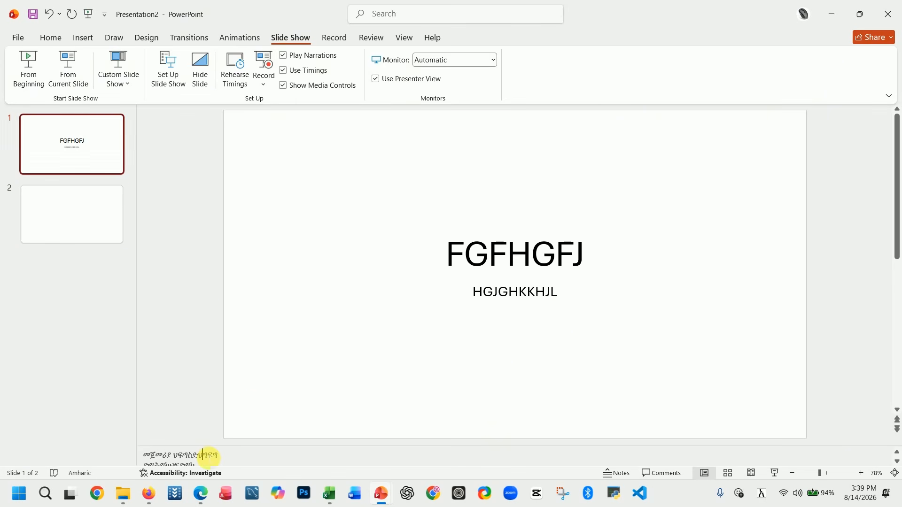
scroll(231, 462, down, 4)
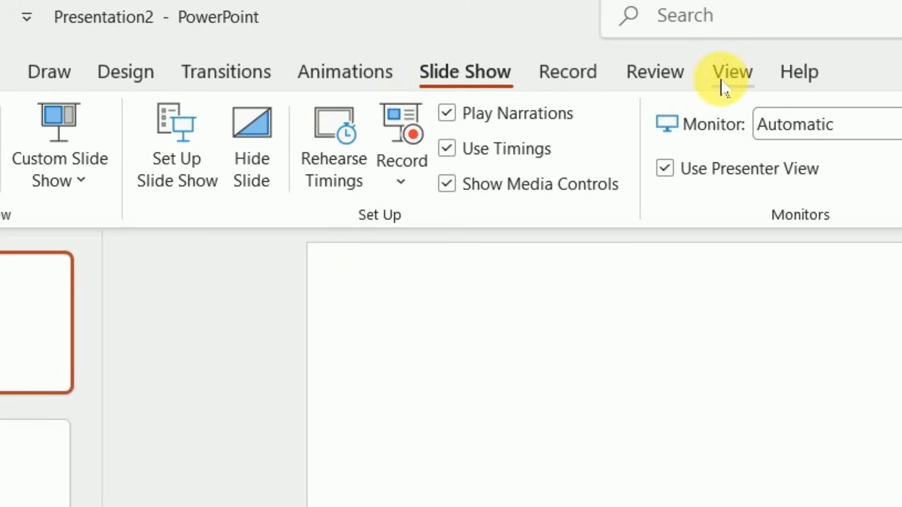
click(728, 73)
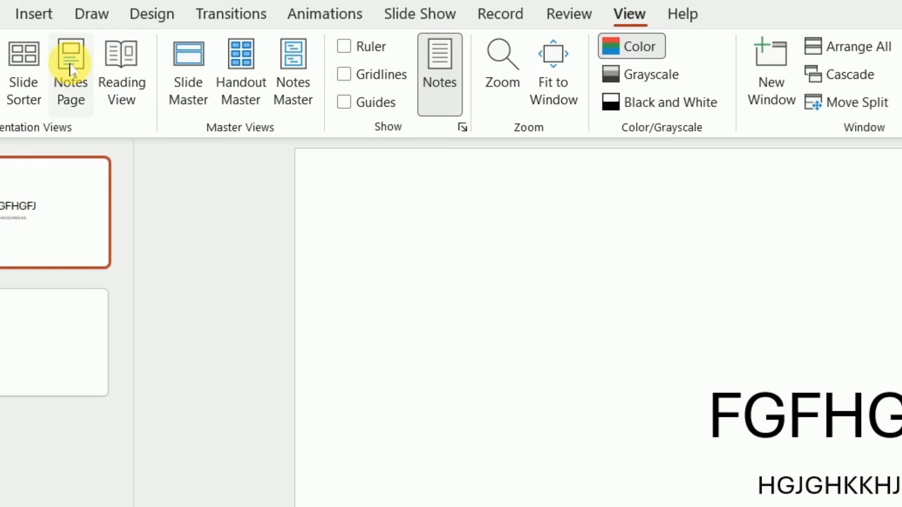
click(70, 70)
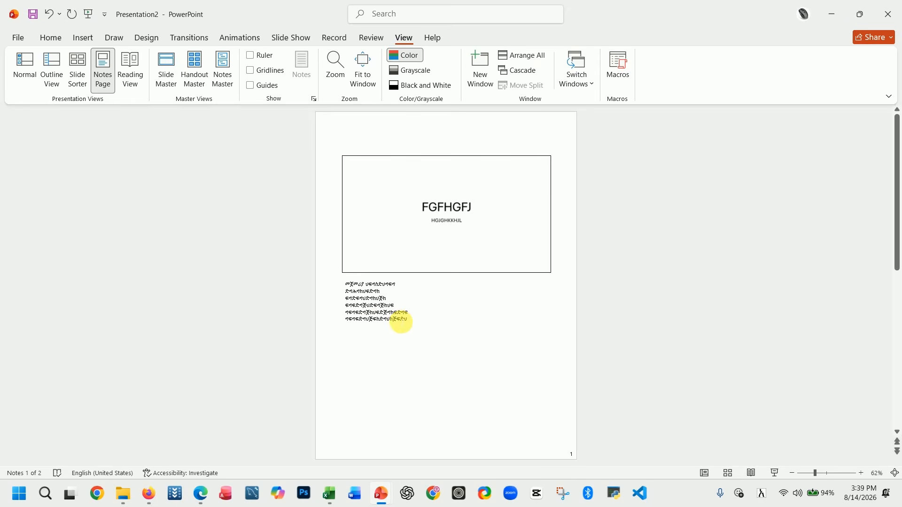
click(397, 317)
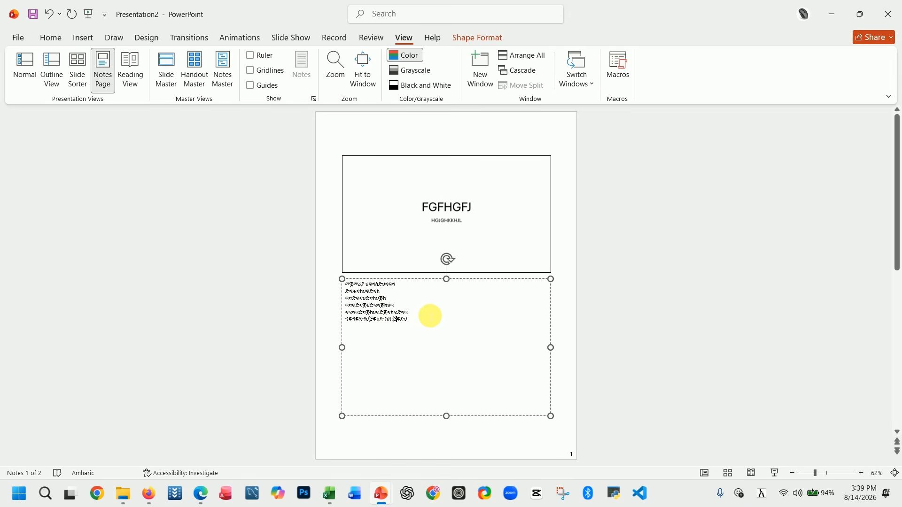
click(24, 65)
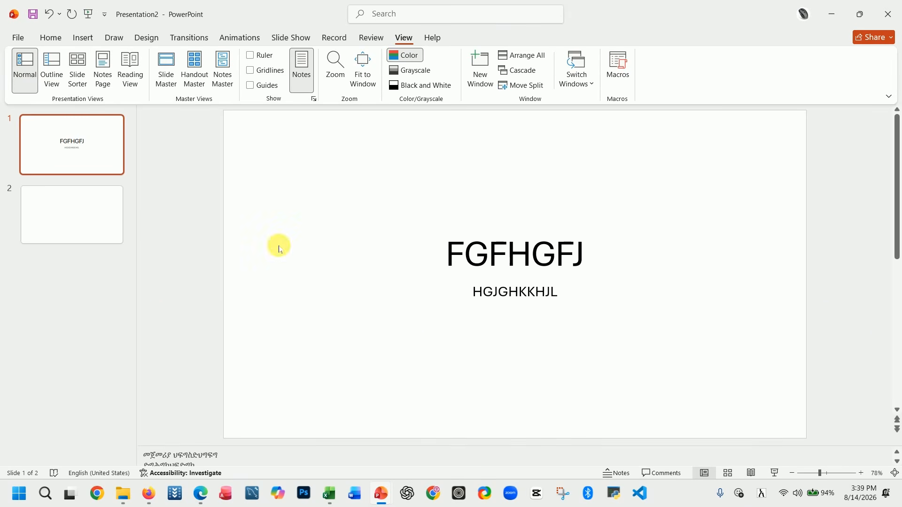
Place the cursor in slide 2's content placeholder and open the AutoCorrect options from the proofing settings.
click(113, 227)
click(366, 243)
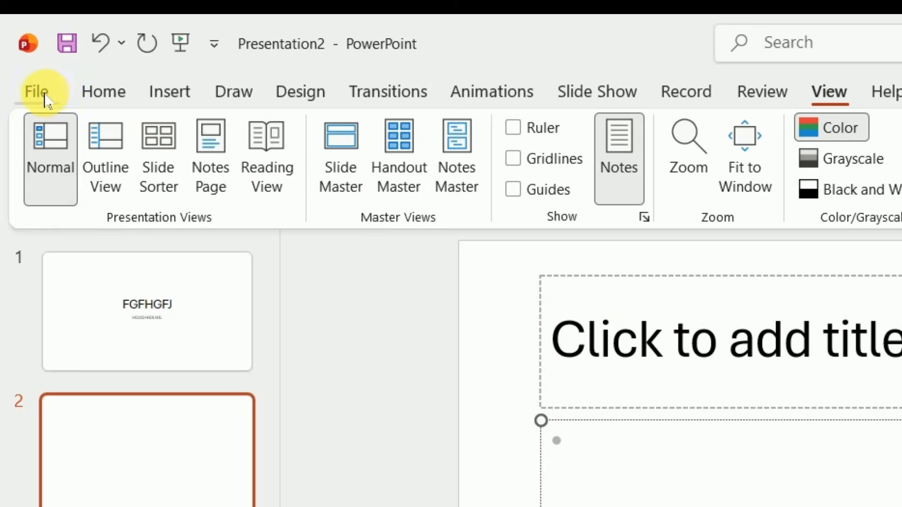
click(45, 96)
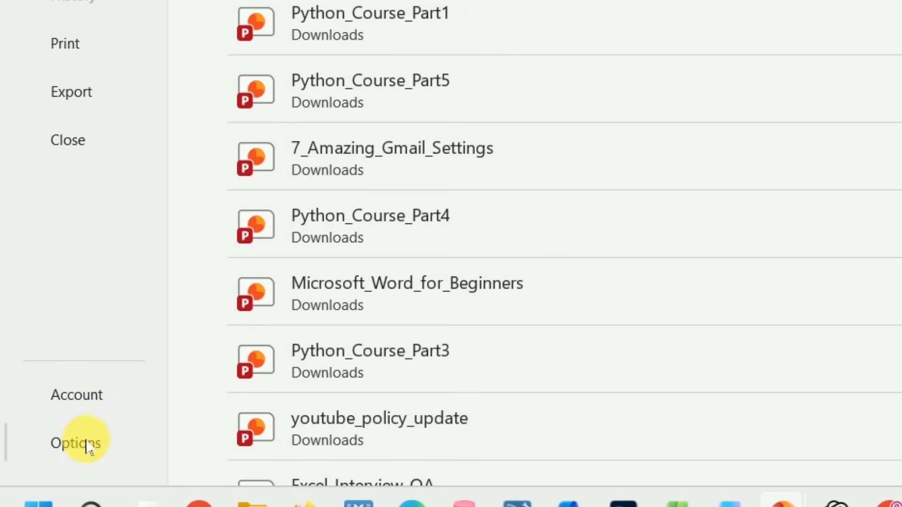
click(87, 446)
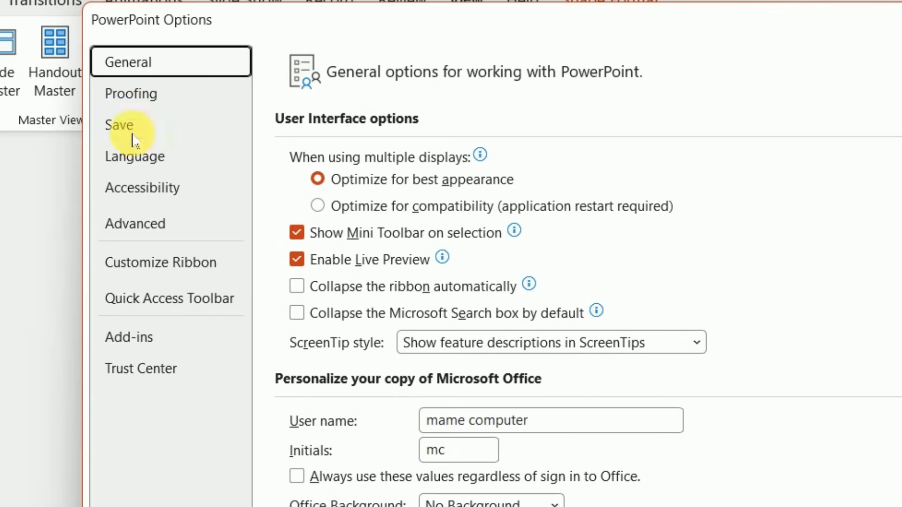
click(136, 104)
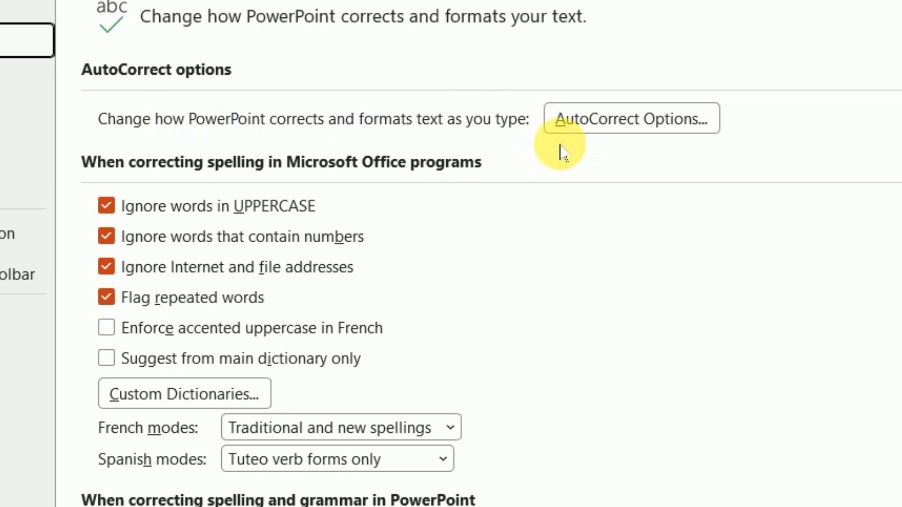
click(585, 120)
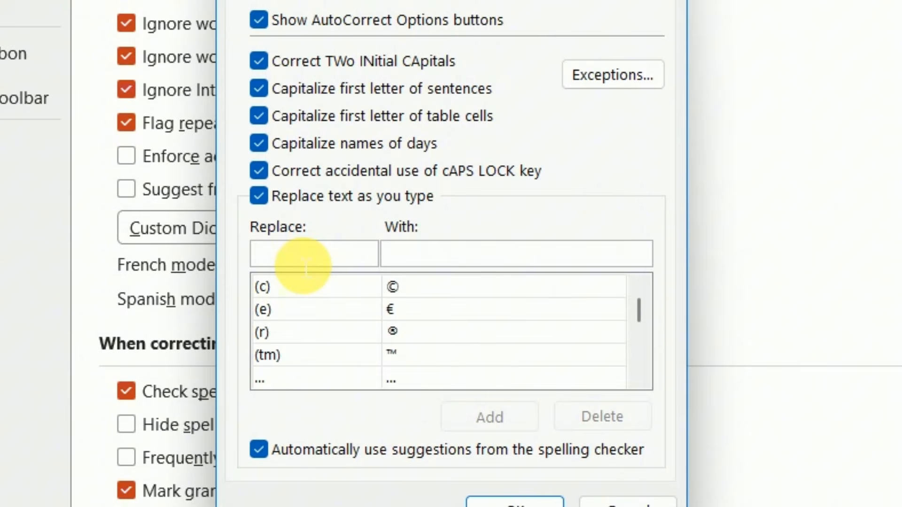
Create an AutoCorrect entry that replaces "AK" with "Subscribe my youtube channel" and confirm the AutoCorrect settings.
click(388, 257)
text(A)
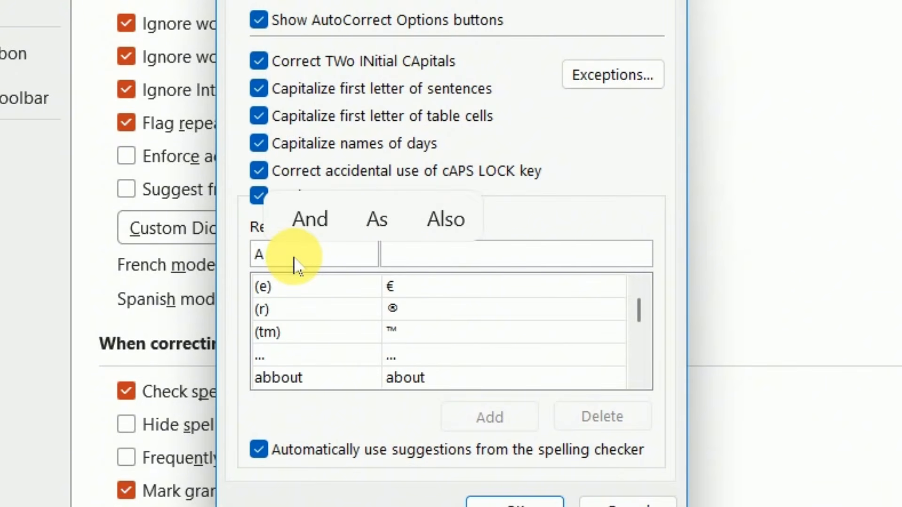
text(K)
click(510, 260)
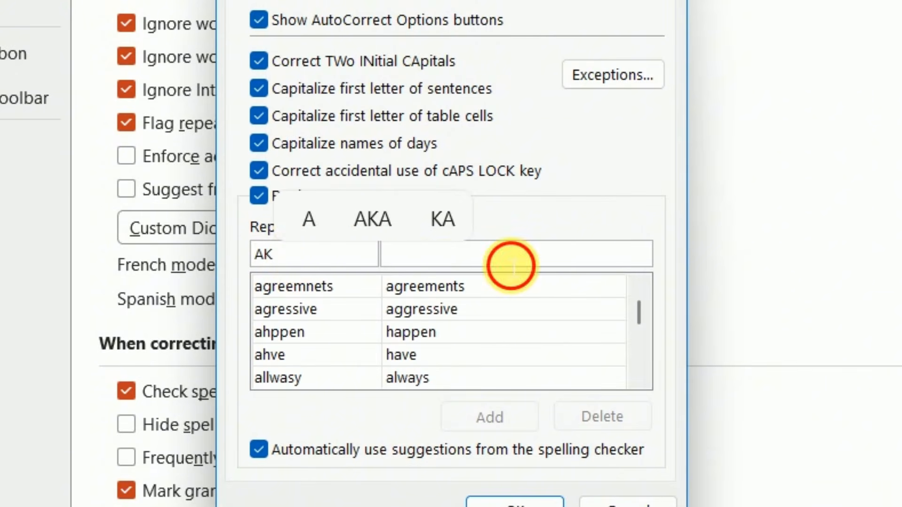
text(Subscr)
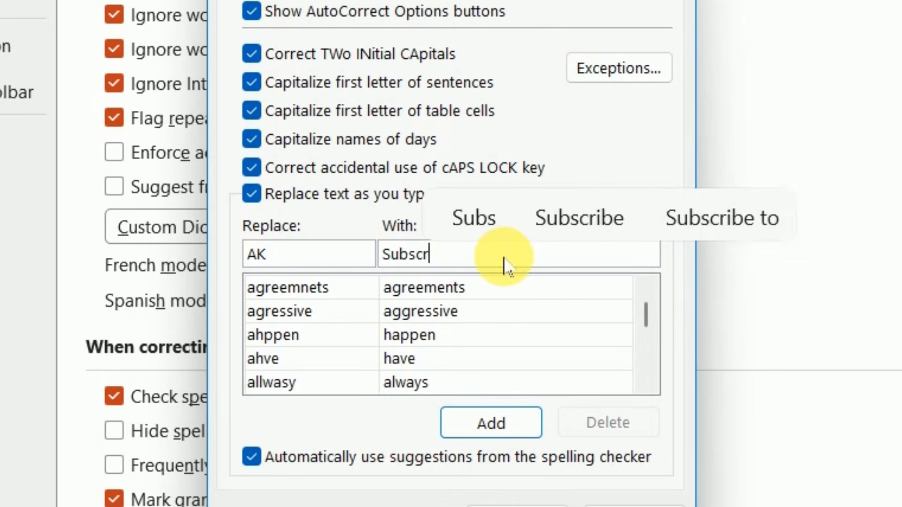
text(ibe my you)
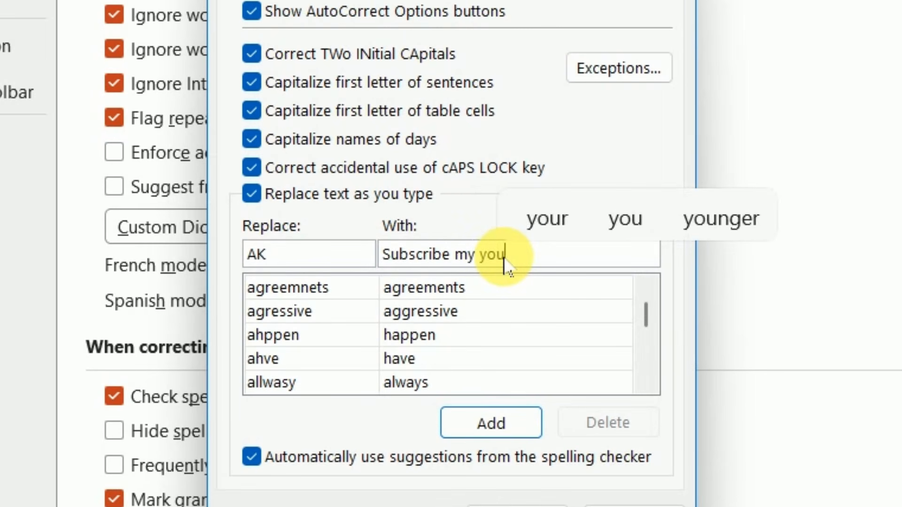
text(tube channel)
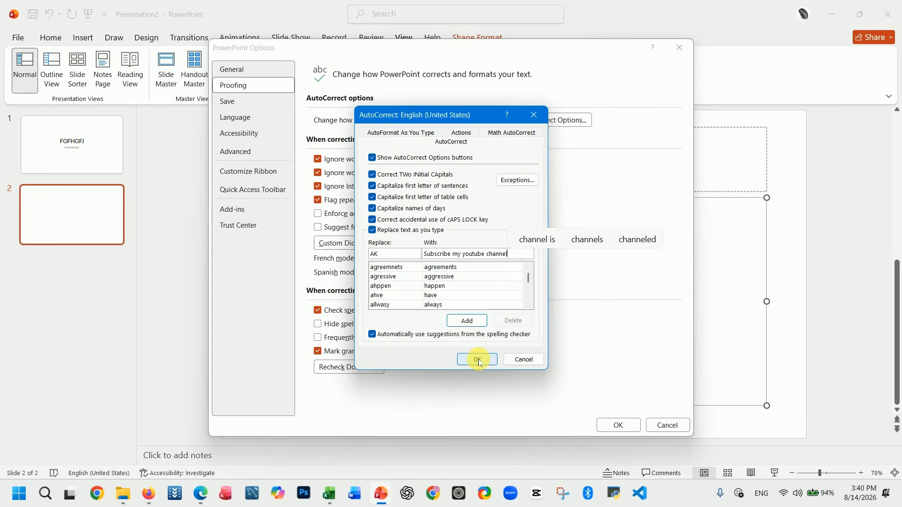
click(475, 358)
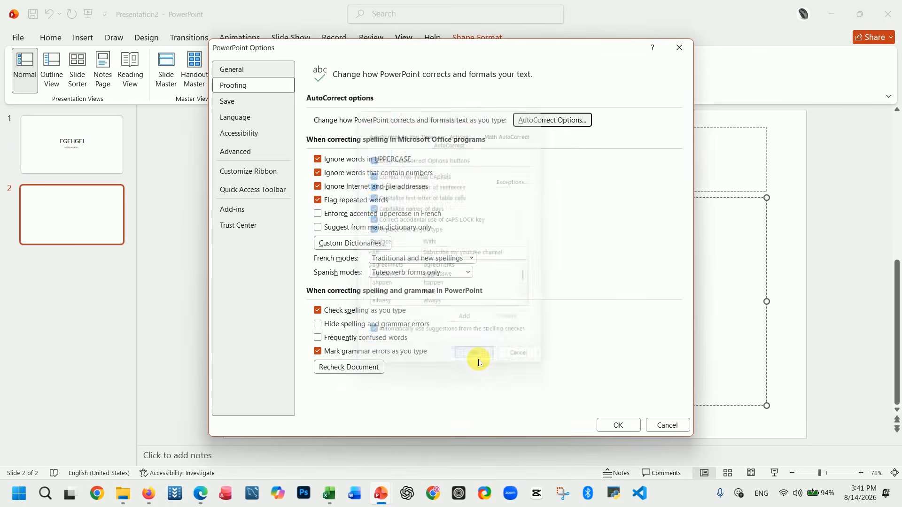
Close the PowerPoint options with OK and enter the AutoCorrect shortcut "AK" in slide 2's content placeholder so it expands.
click(610, 423)
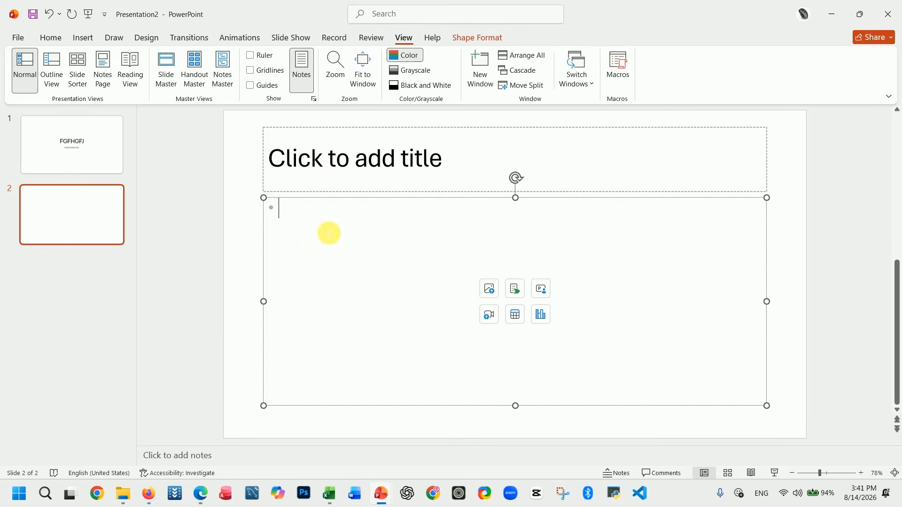
text(A)
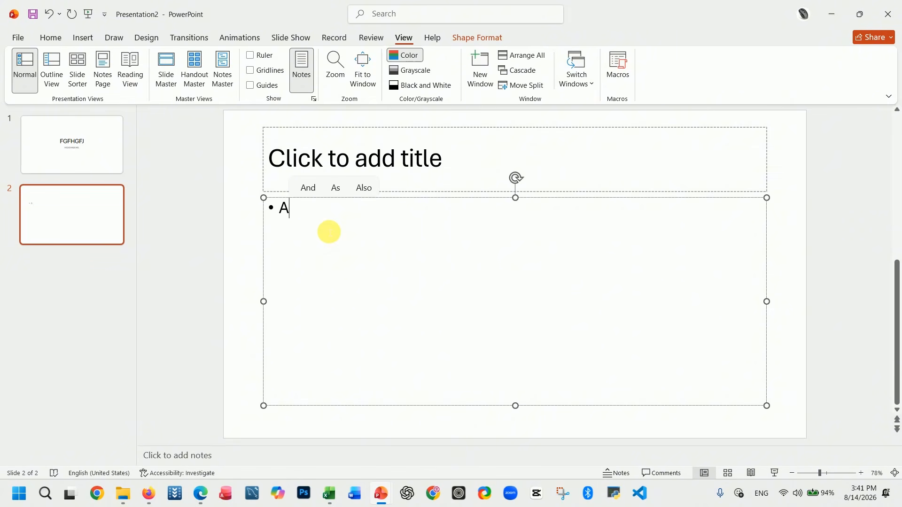
text(K)
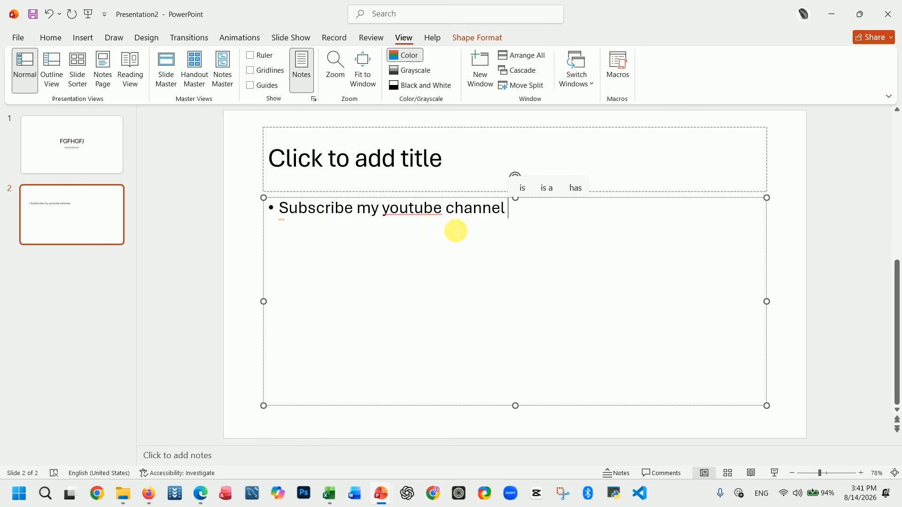
In Python_Course_Part1, add a text box beside slide 2's "What You'll Learn" title, enter the "AK" shortcut, and move the box slightly down.
click(380, 494)
click(406, 470)
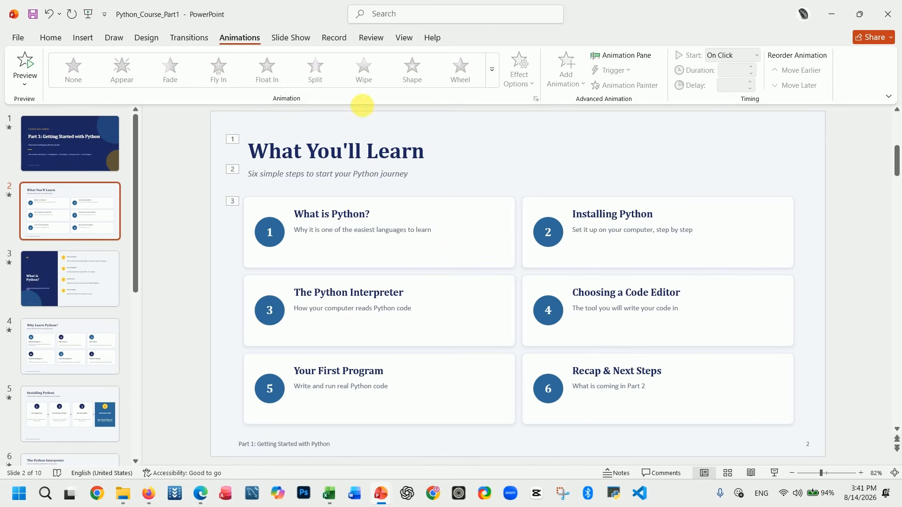
click(83, 38)
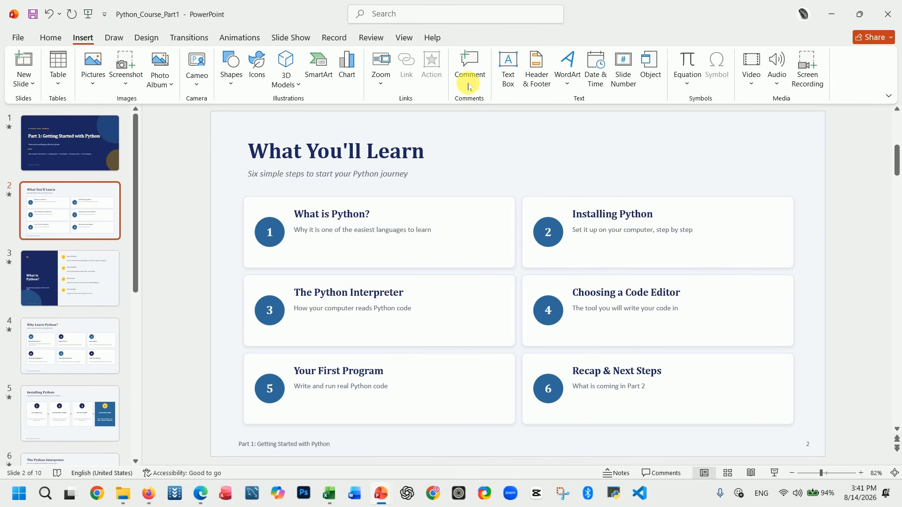
click(508, 71)
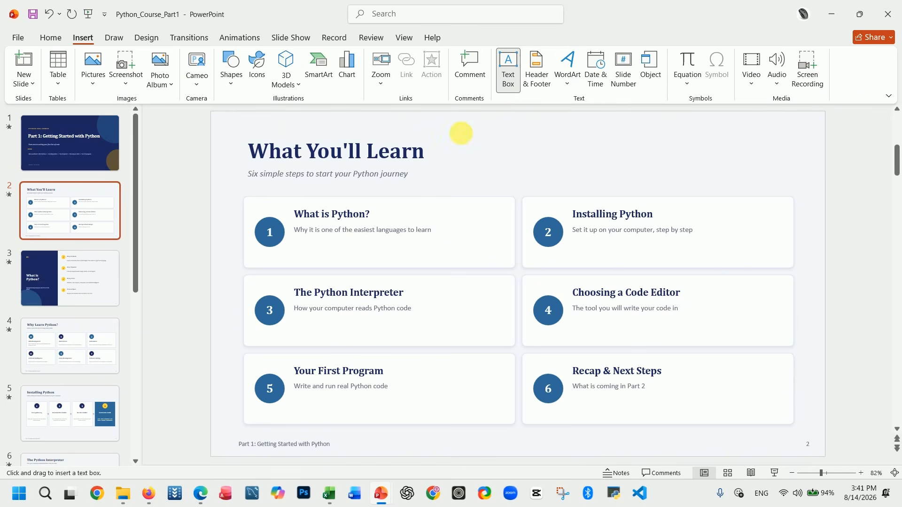
drag(459, 135, 785, 197)
text(A)
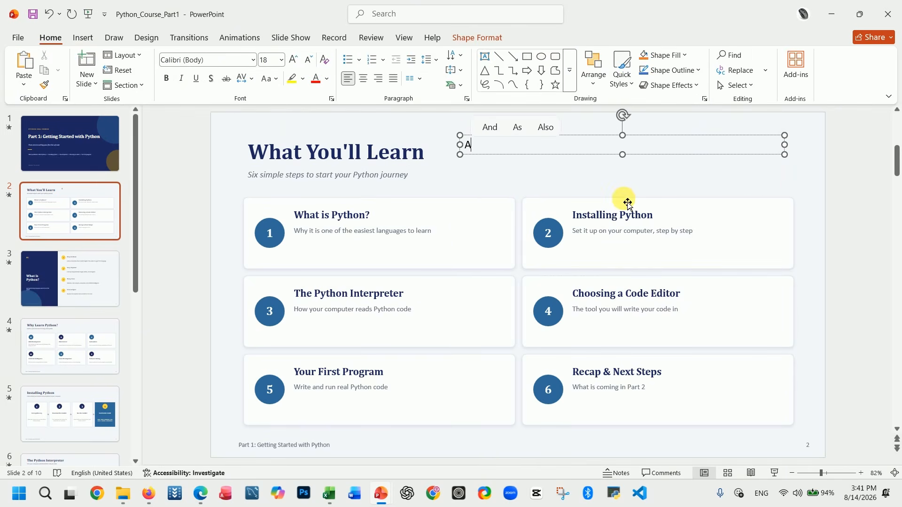
text(K)
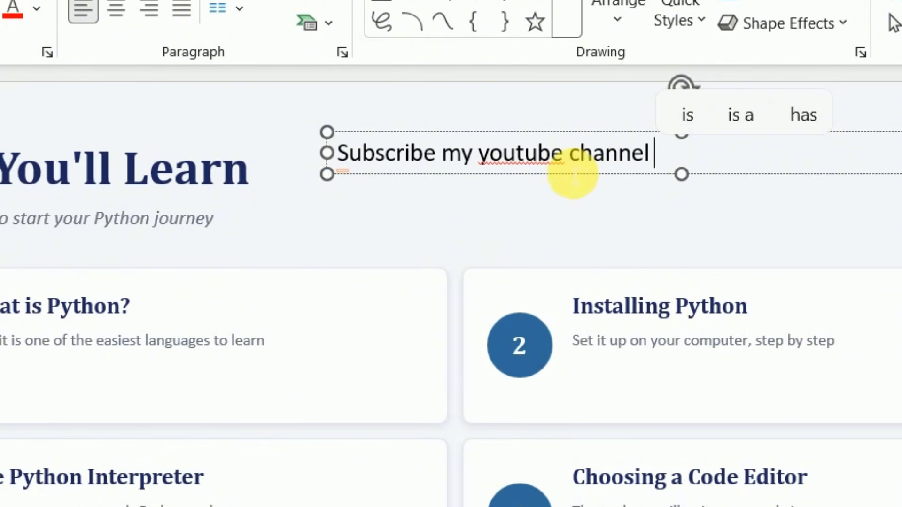
drag(566, 184, 563, 206)
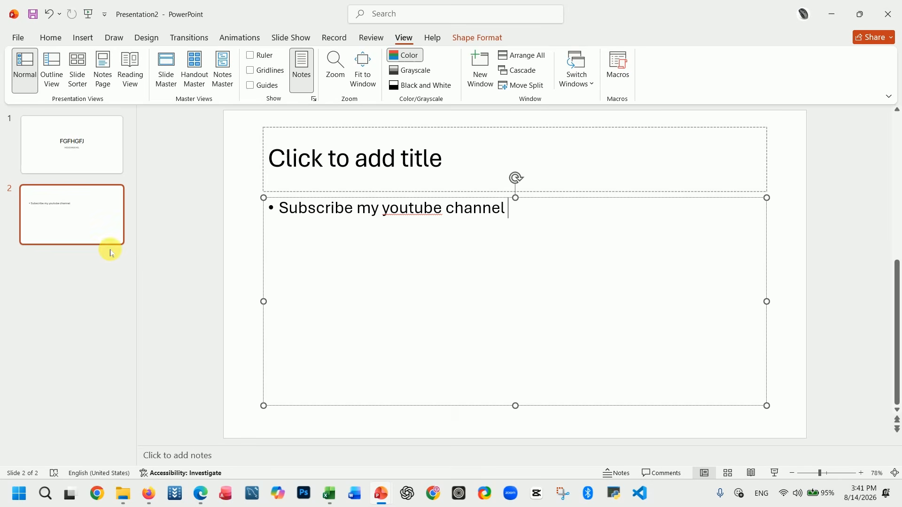
In Presentation2, add a new slide after slide 2 and change its layout to Blank.
click(83, 261)
right_click(82, 260)
click(115, 303)
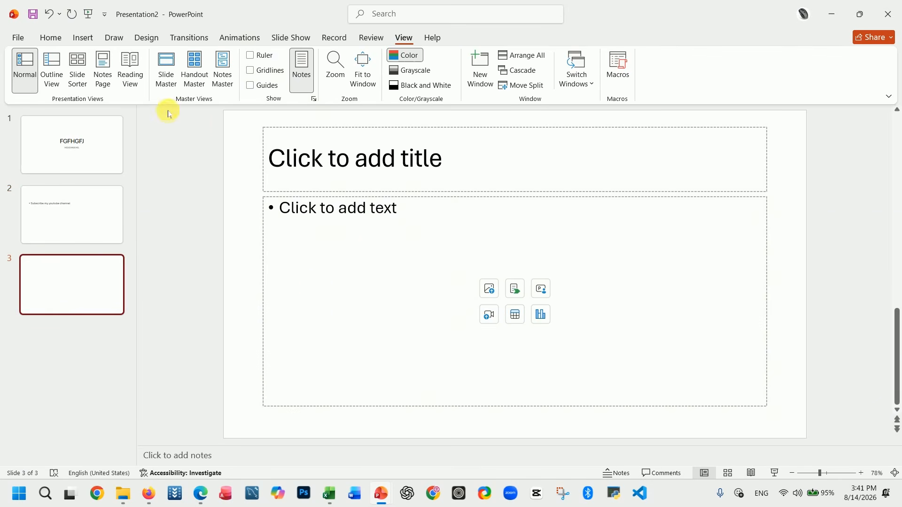
click(52, 38)
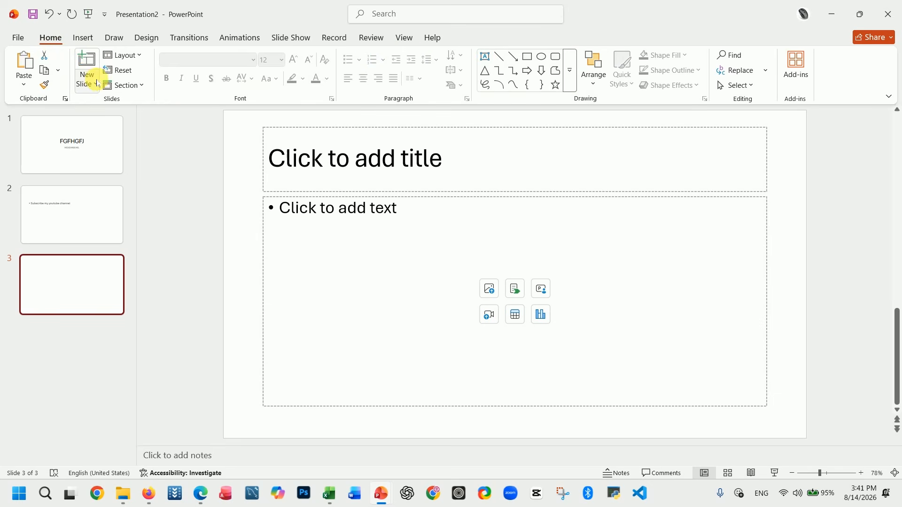
click(123, 56)
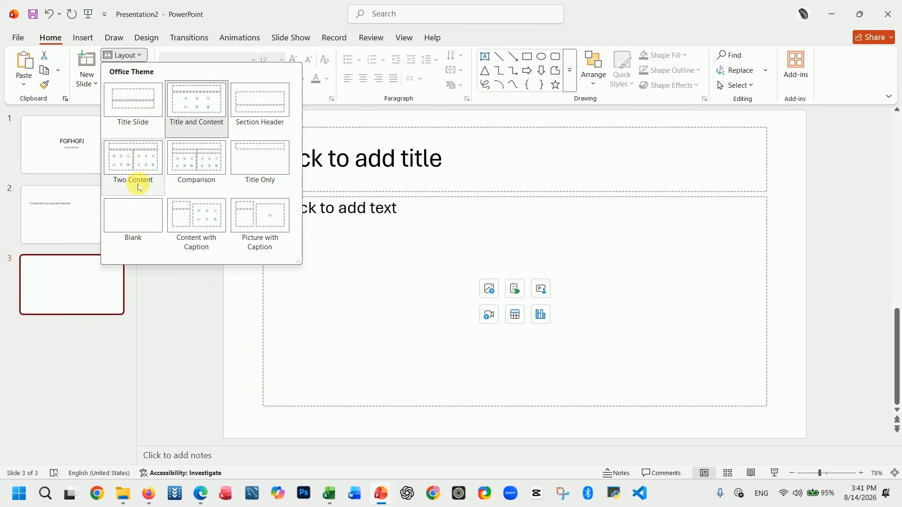
click(133, 218)
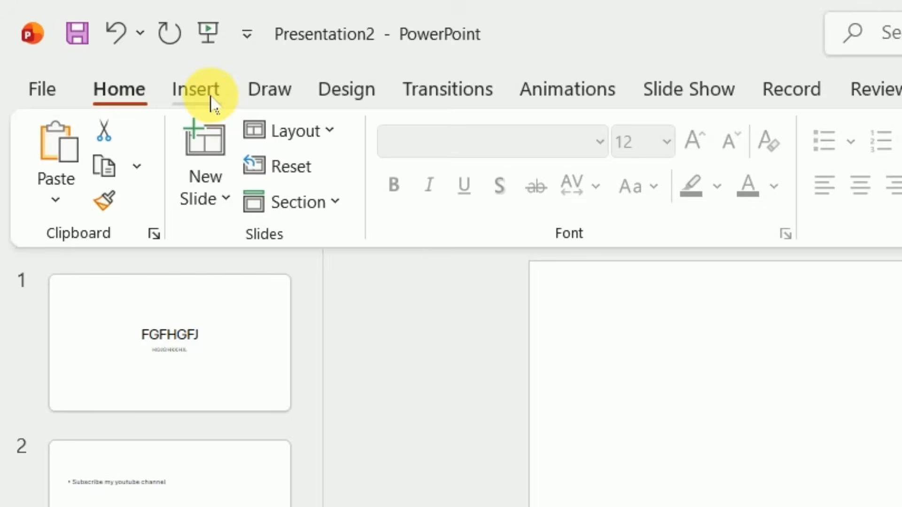
Insert light-blue filled WordArt reading "Adnakot tube" on slide 3 and move it towards the slide's upper part.
click(83, 37)
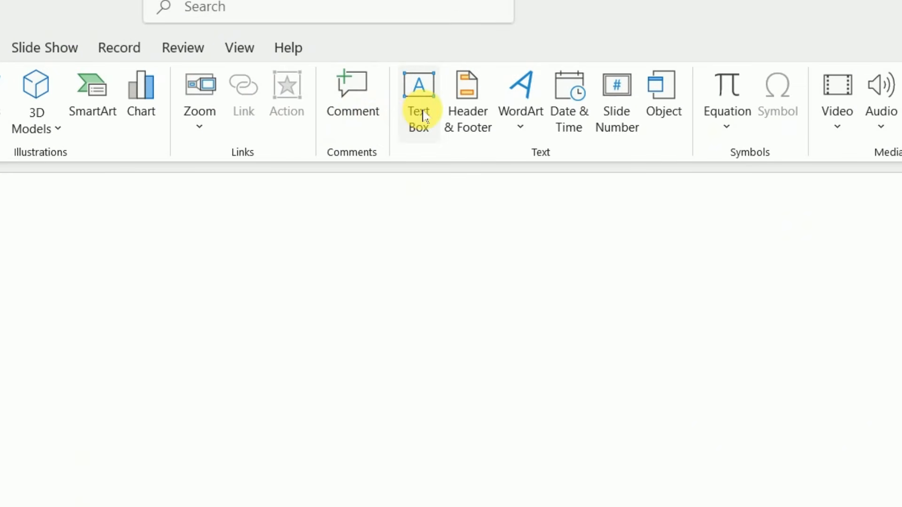
click(518, 120)
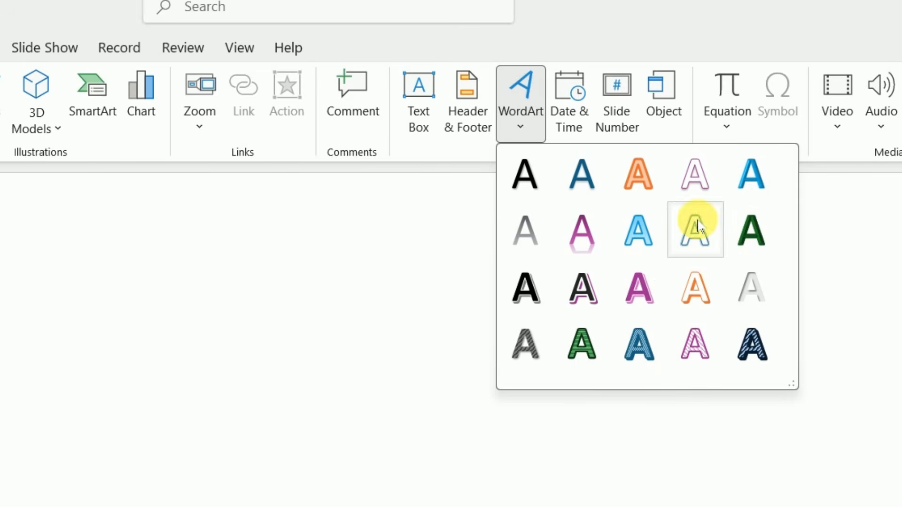
click(750, 186)
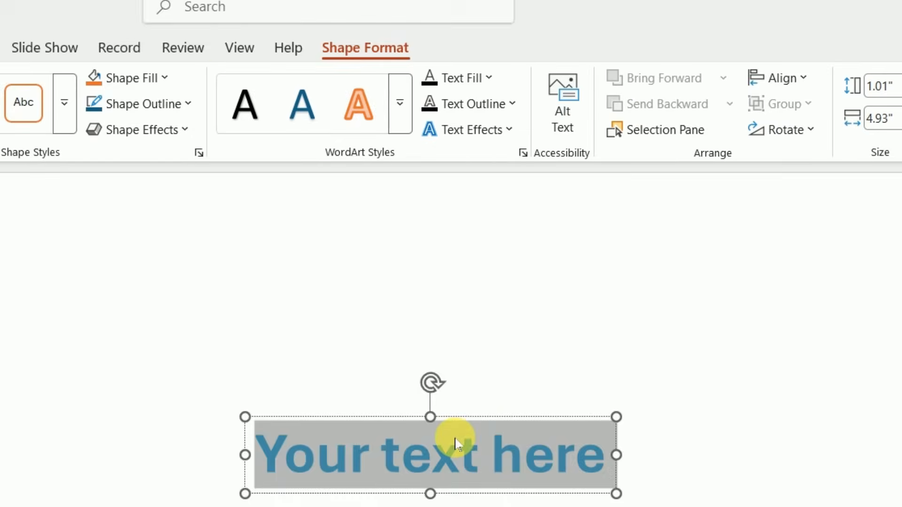
text(A)
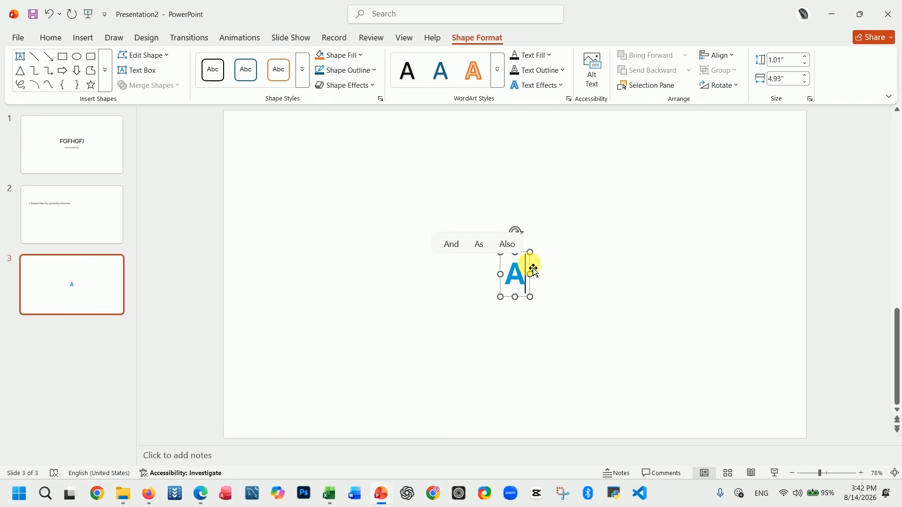
text(dnakot tub)
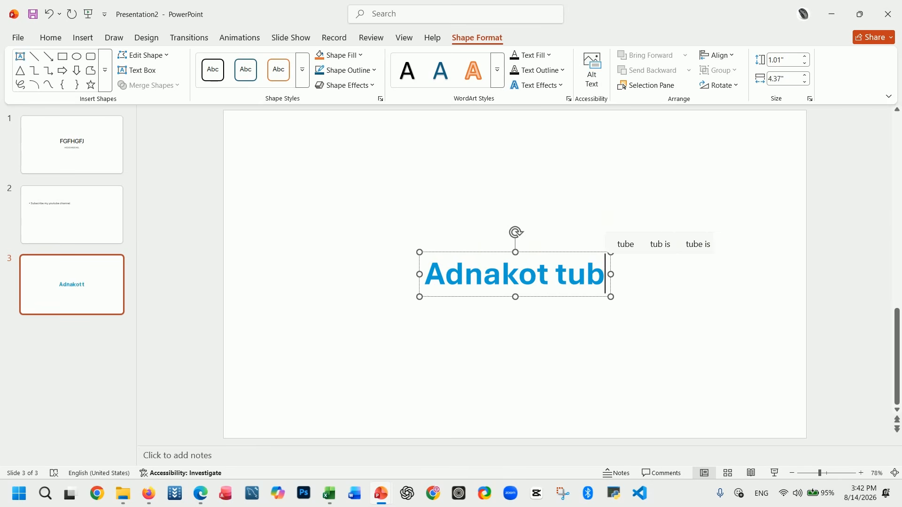
text(e)
drag(536, 256, 520, 178)
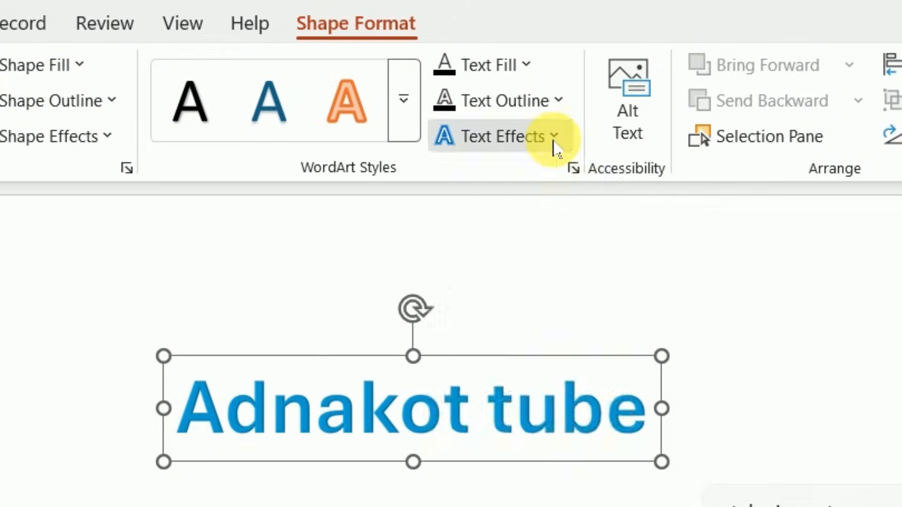
Apply the upward-arch Follow Path transform to the "Adnakot tube" WordArt, stretch it to about 5.8" high, and deselect it.
click(559, 89)
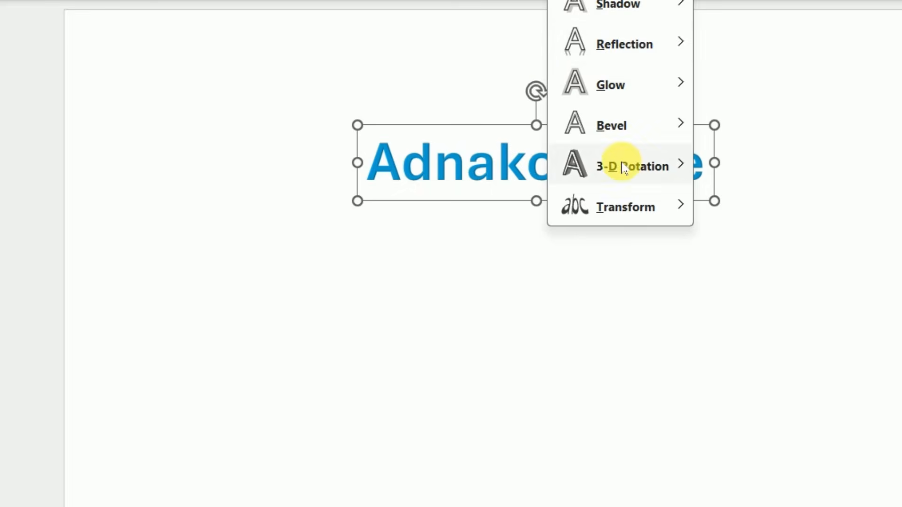
mouse_move(608, 203)
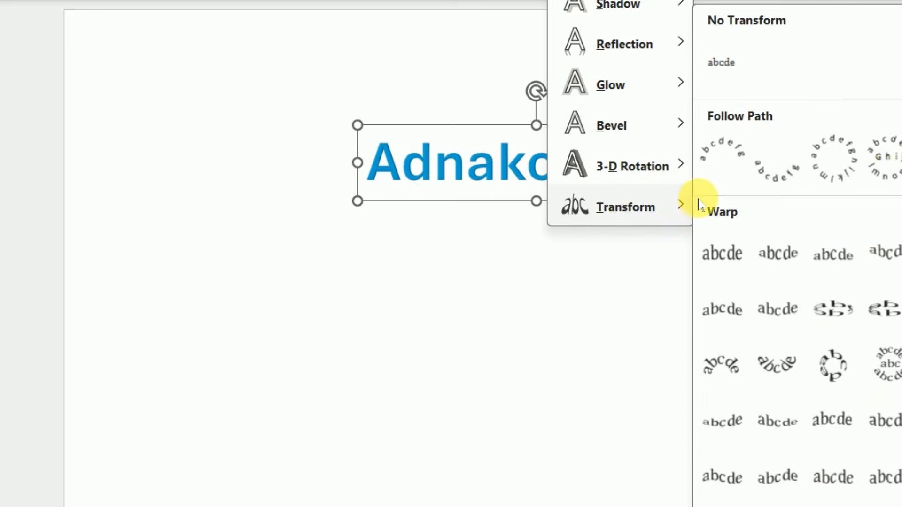
click(714, 168)
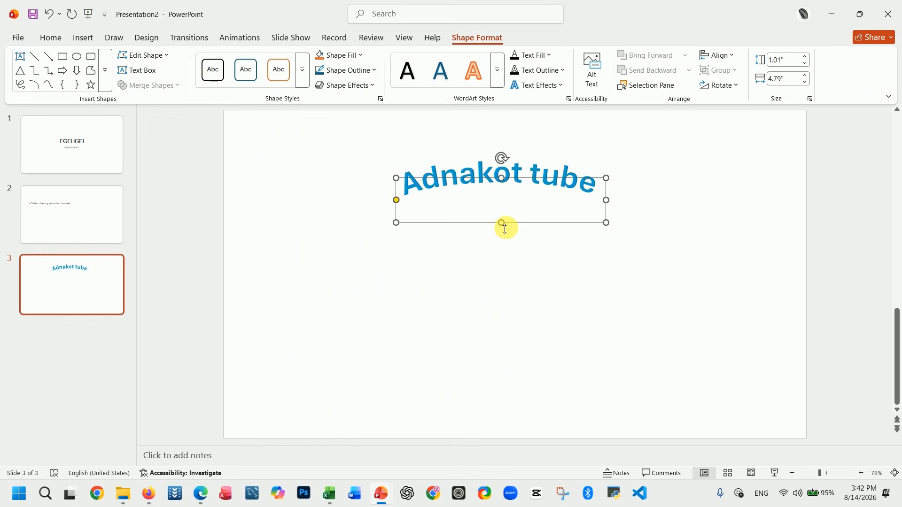
drag(505, 228, 503, 428)
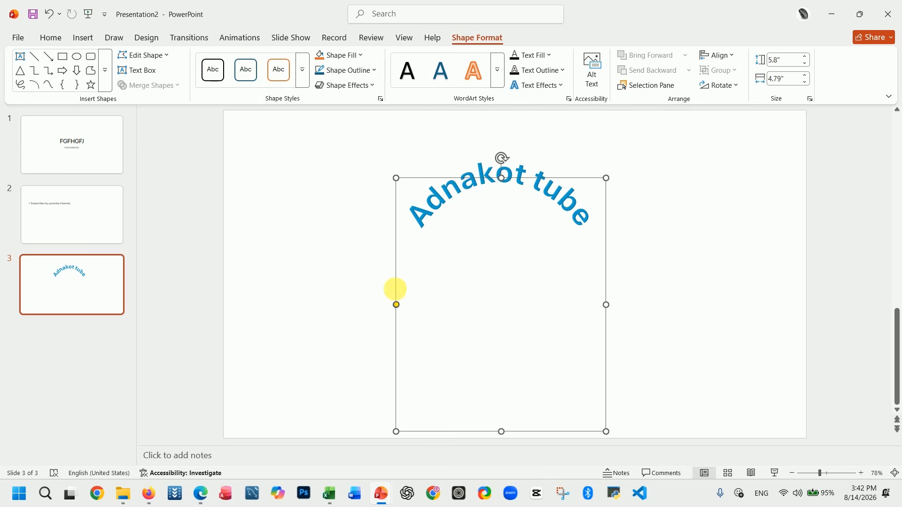
click(316, 282)
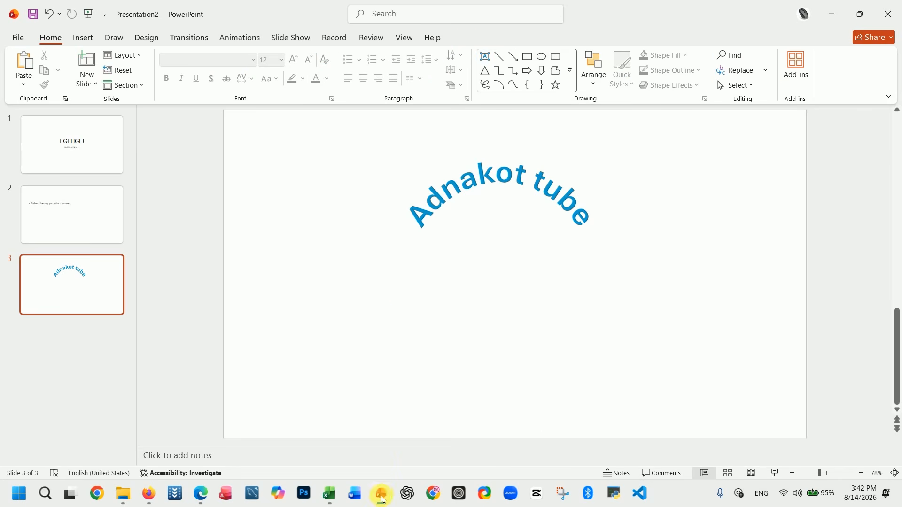
In Python_Course_Part1, copy slide 4's title text "Why Learn Python?" and delete it from the title box.
mouse_move(383, 499)
click(403, 446)
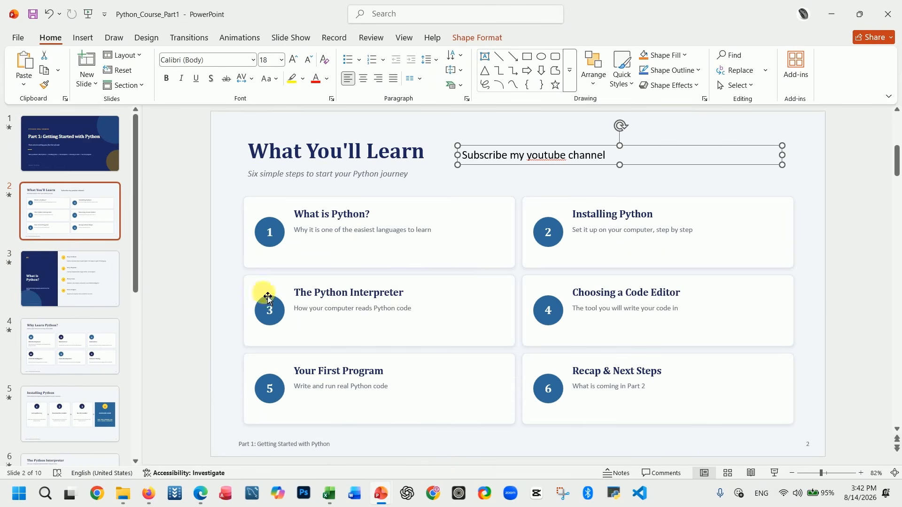
click(91, 352)
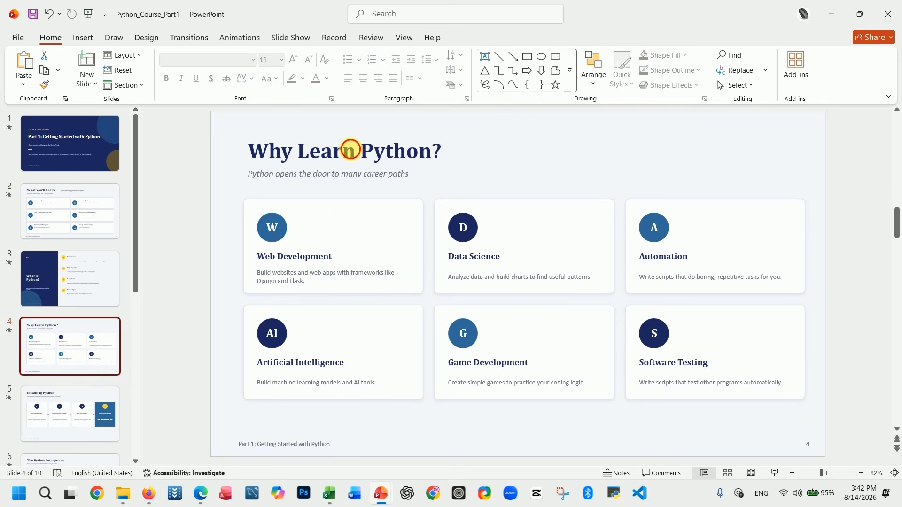
click(355, 152)
drag(247, 152, 470, 150)
key(ctrl+c)
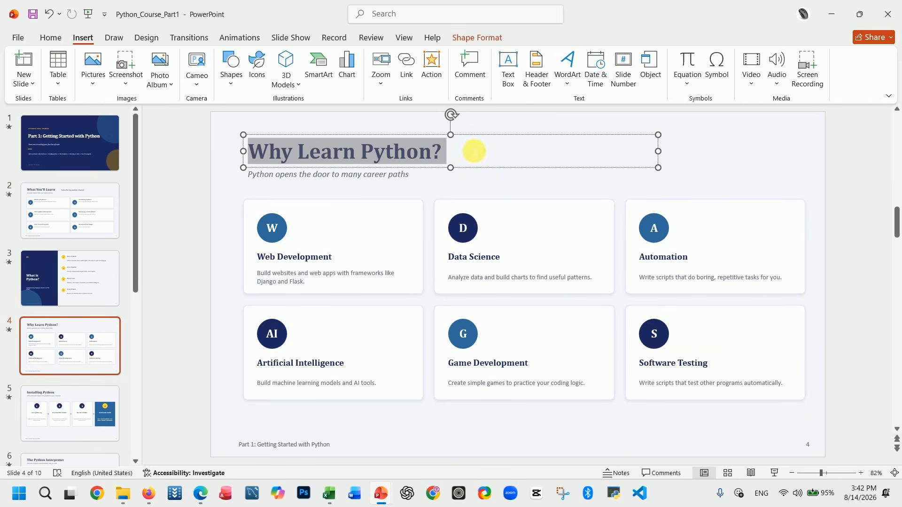
key(BackSpace)
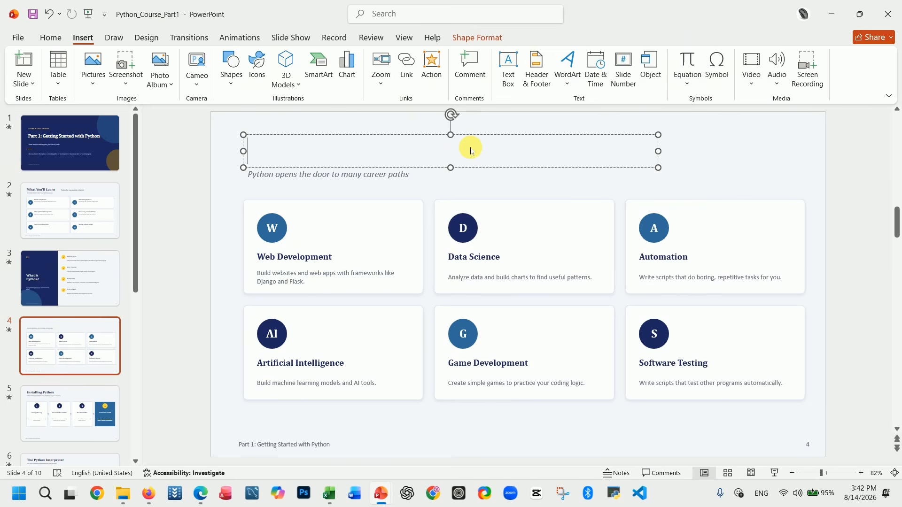
Insert blue-filled WordArt on slide 4, paste "Why Learn Python?" as its text, and move it above the subtitle.
click(568, 66)
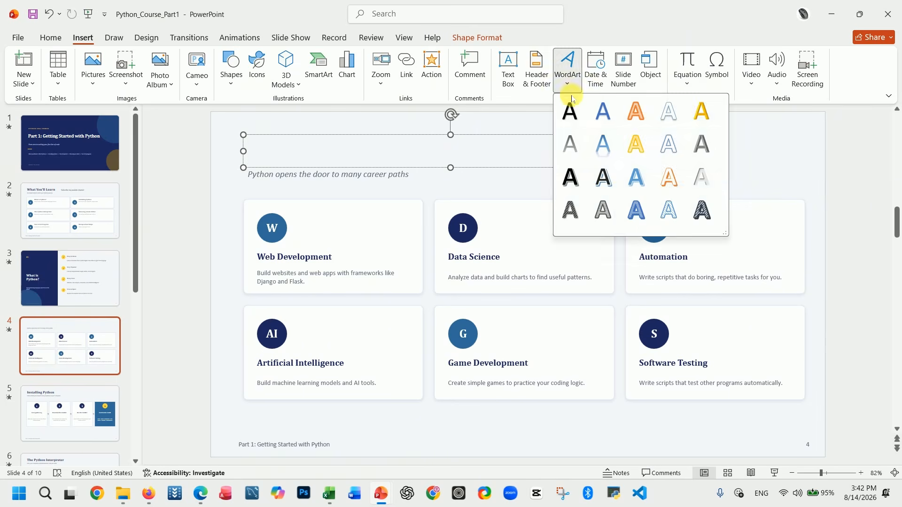
click(598, 110)
key(ctrl+v)
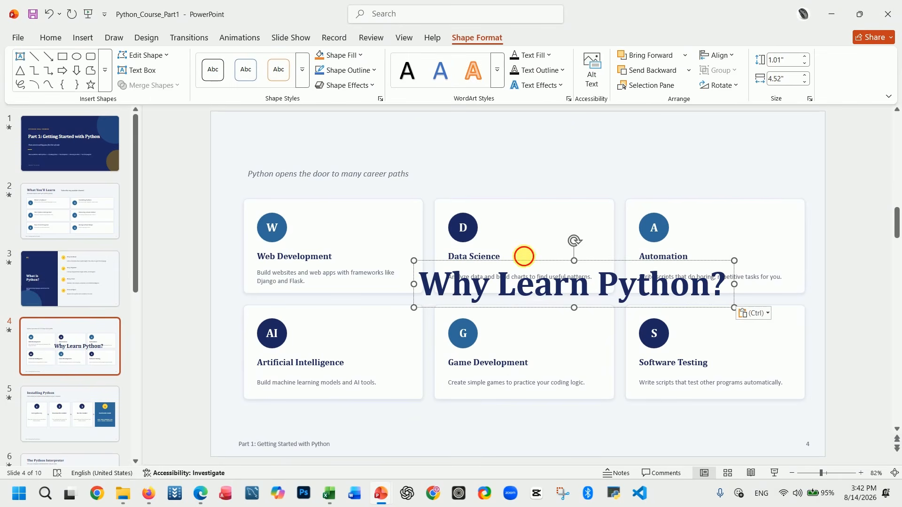
drag(523, 256, 447, 121)
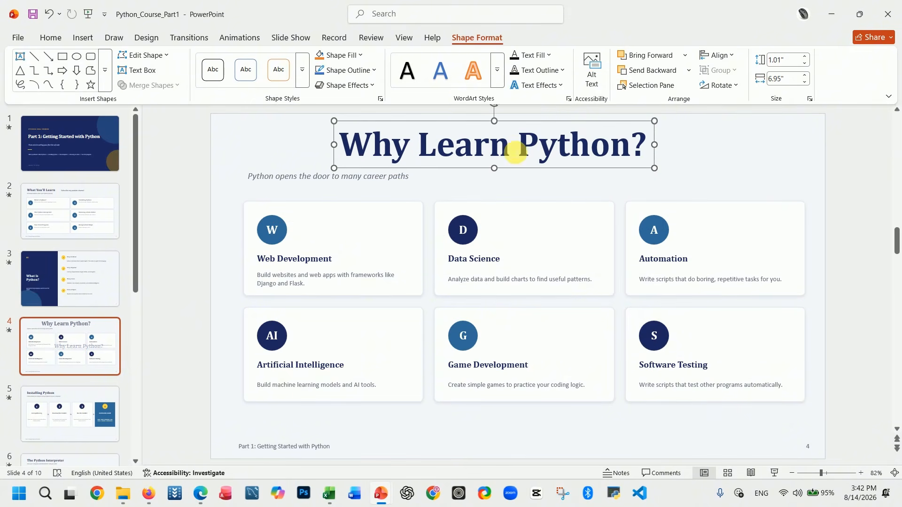
Apply the upward-arch Follow Path transform to the "Why Learn Python?" WordArt, stretch it to about 1.84" high, and move it slightly down.
click(560, 87)
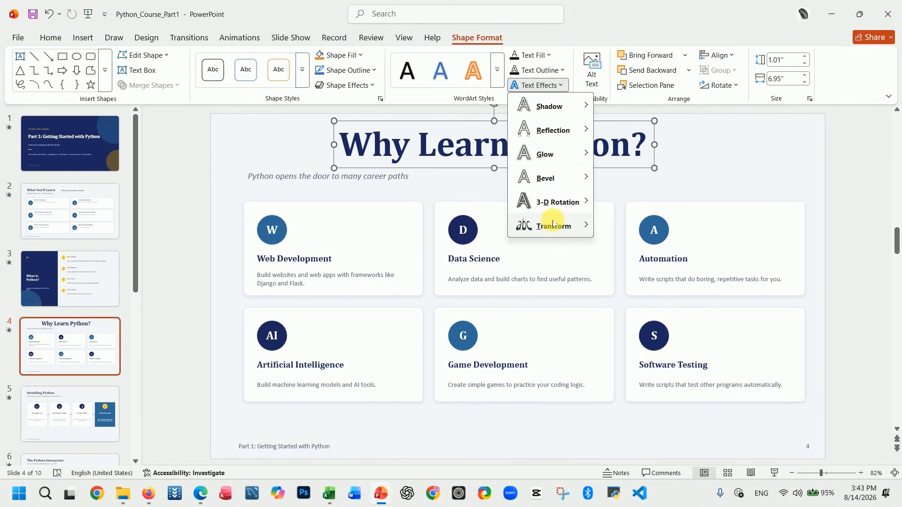
mouse_move(554, 225)
click(610, 195)
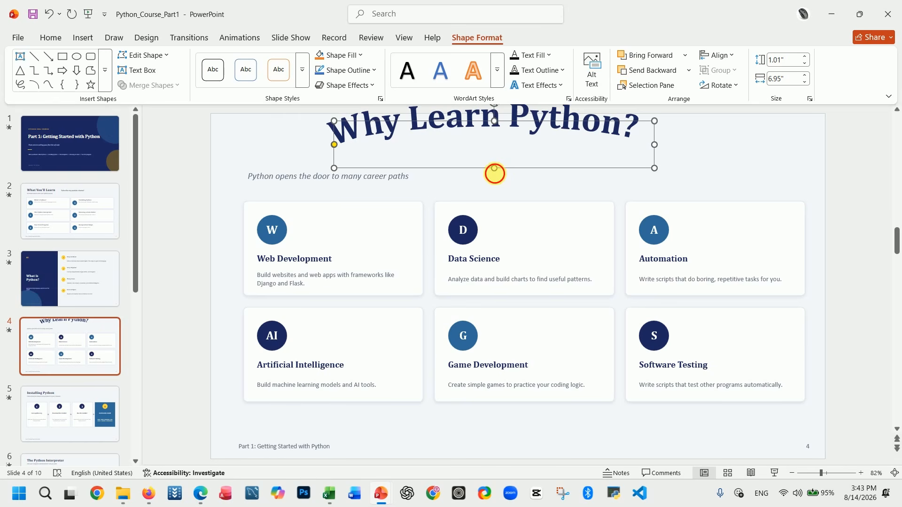
drag(494, 170, 495, 206)
mouse_move(503, 119)
mouse_down()
mouse_move(511, 135)
mouse_move(500, 127)
mouse_up()
click(844, 221)
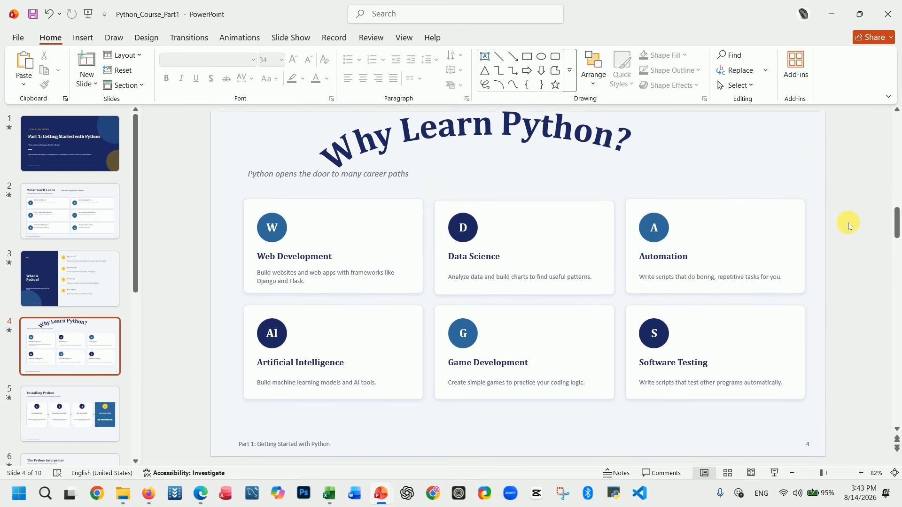
click(619, 147)
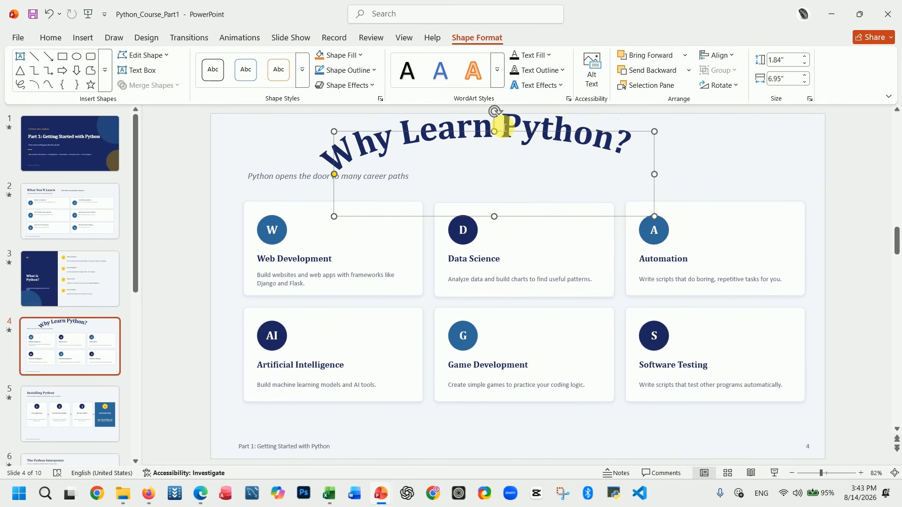
Deselect the curved "Why Learn Python?" WordArt and display slide 1 of the course presentation.
click(497, 113)
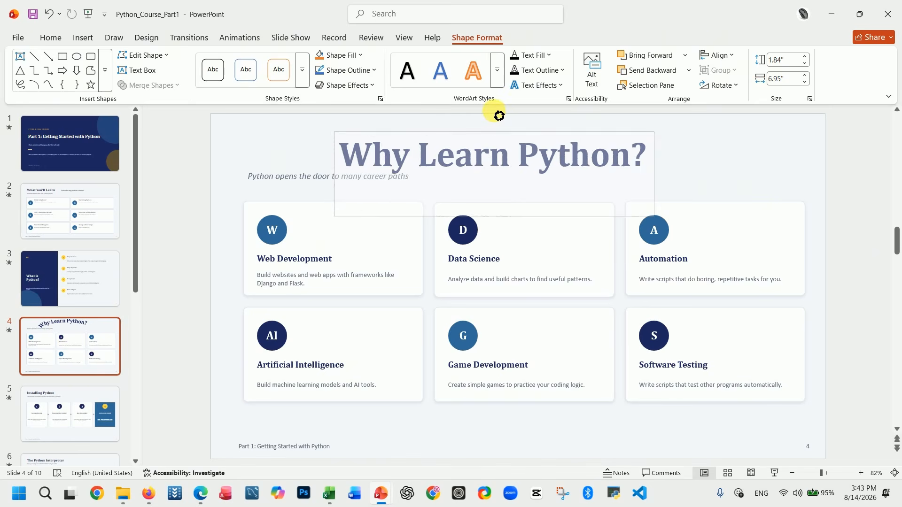
click(192, 304)
click(121, 157)
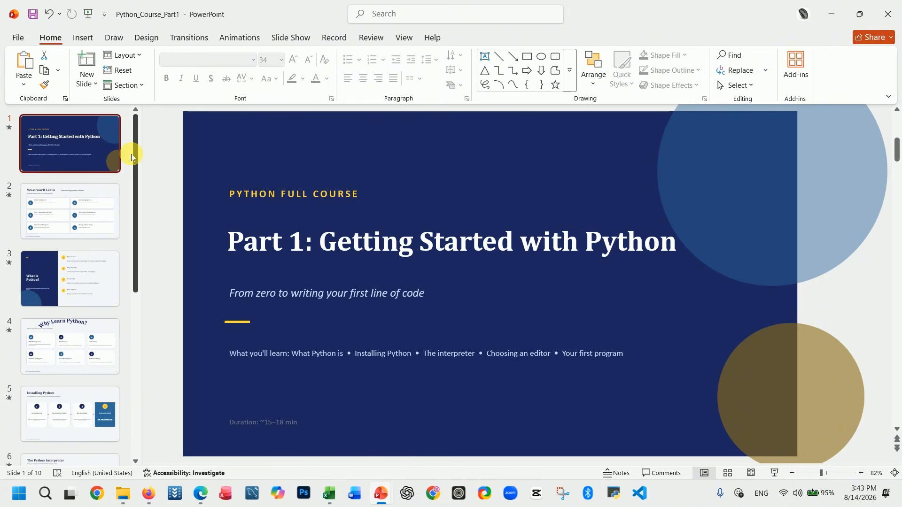
Create a new blank presentation from Presentation1 and fill its title slide with "dsgskgjgjdfhlhh" and the subtitle "hgfhfgh".
mouse_move(381, 493)
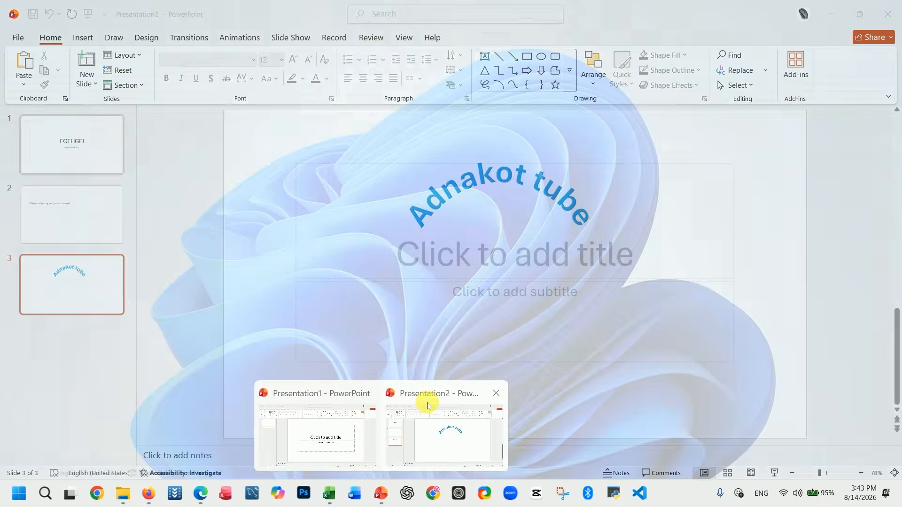
click(318, 428)
click(24, 39)
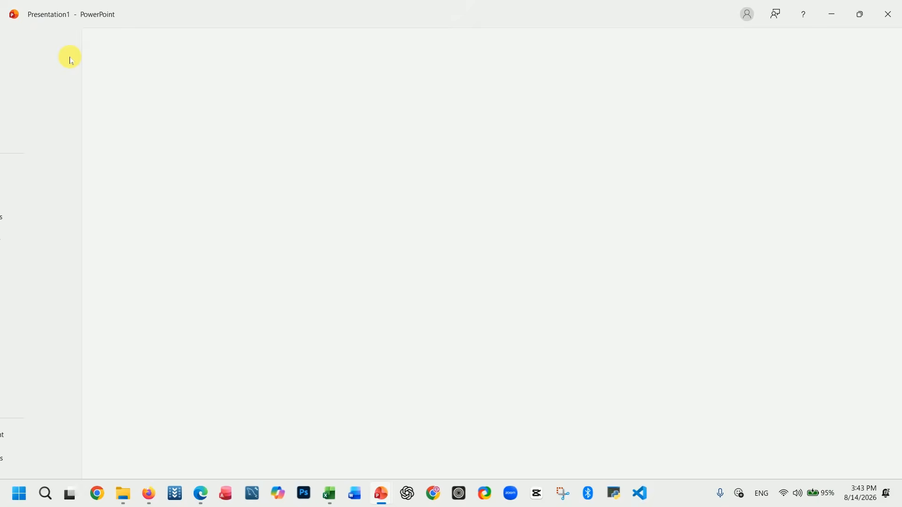
click(133, 105)
click(439, 224)
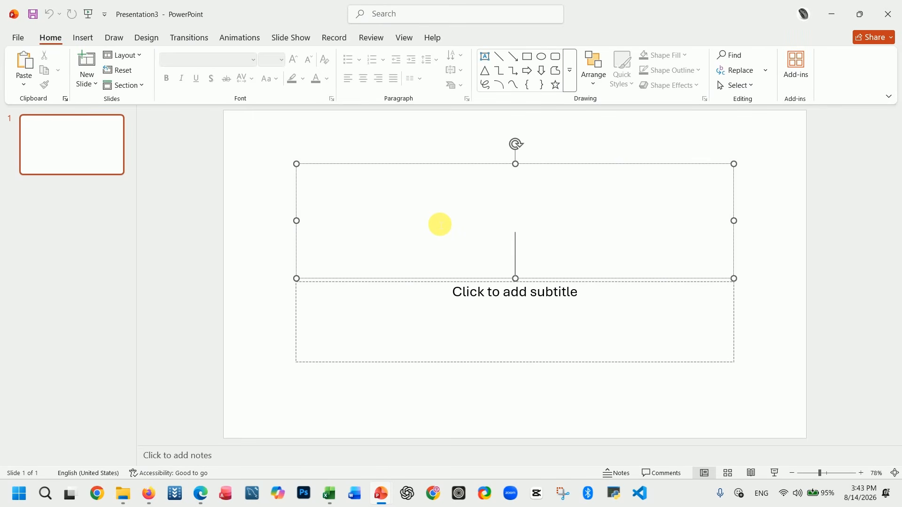
text(dsgskgjgjdfhlhh)
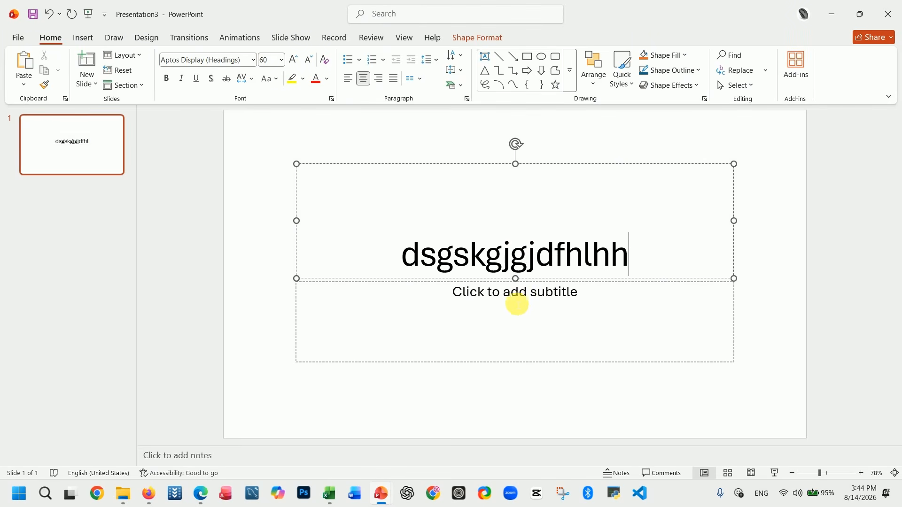
Add slide 2 titled "dfdsgdgfgf" with the bullets "Hhhhh", "Gjhjhhhhhhhhhhhhhhh" and "jhj".
key(ctrl+m)
text(dfdsgdgfgf)
click(364, 240)
text(hhhhhhhhhhhhhhhhhhhh)
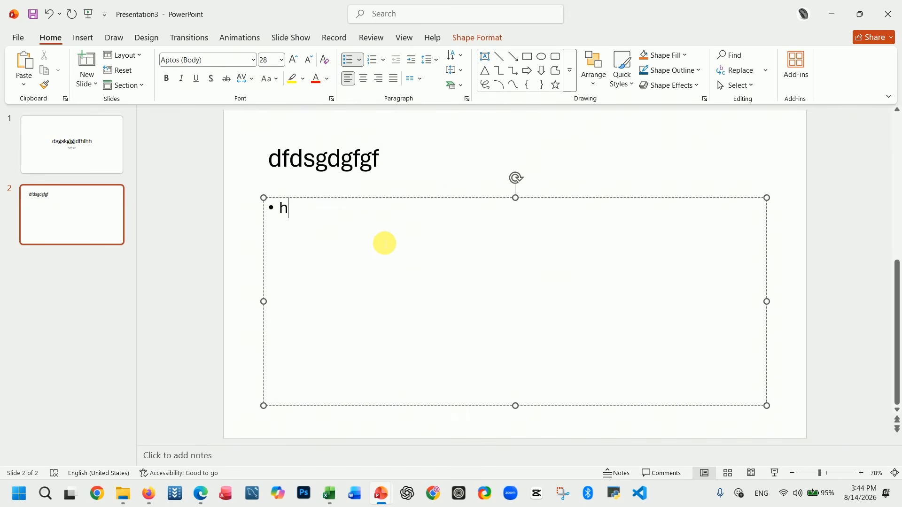
click(329, 259)
key(Return)
text(gjhj)
key(Return)
text(jhj)
Add slide 3 titled "hjghjhgjgr" with the bullets "Kkkk" and "kkk".
right_click(107, 271)
click(141, 318)
text(hjghjhgjgr)
click(375, 238)
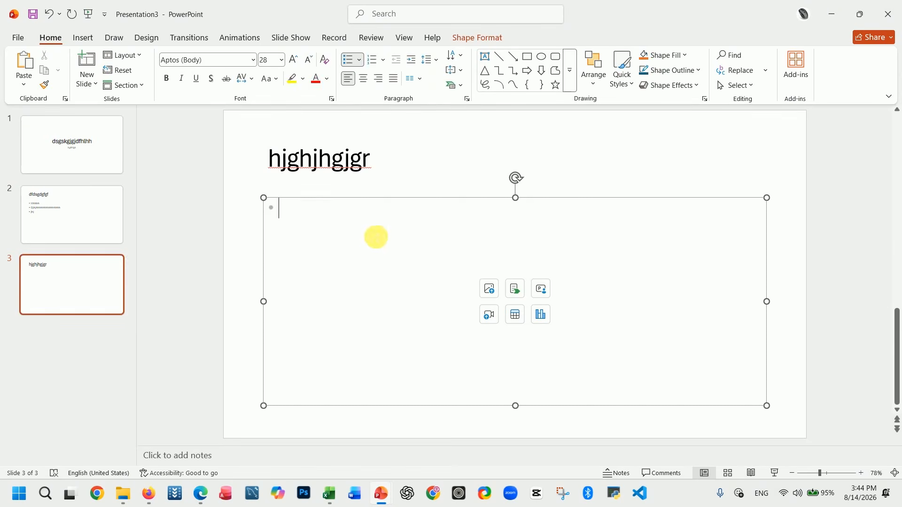
text(kkkk)
key(Return)
text(kkk)
Add slide 4 titled "fddfhhhhhhhhhhhhhhhh" with three bullets of repeated filler letters: g, o and j.
right_click(71, 334)
click(105, 382)
click(306, 185)
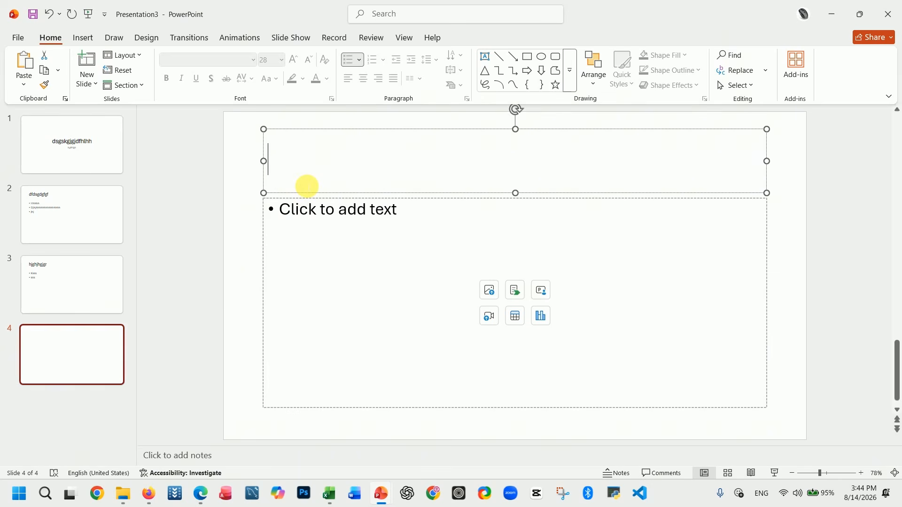
text(fddfhhhhhhhhhhhhhhh)
click(356, 228)
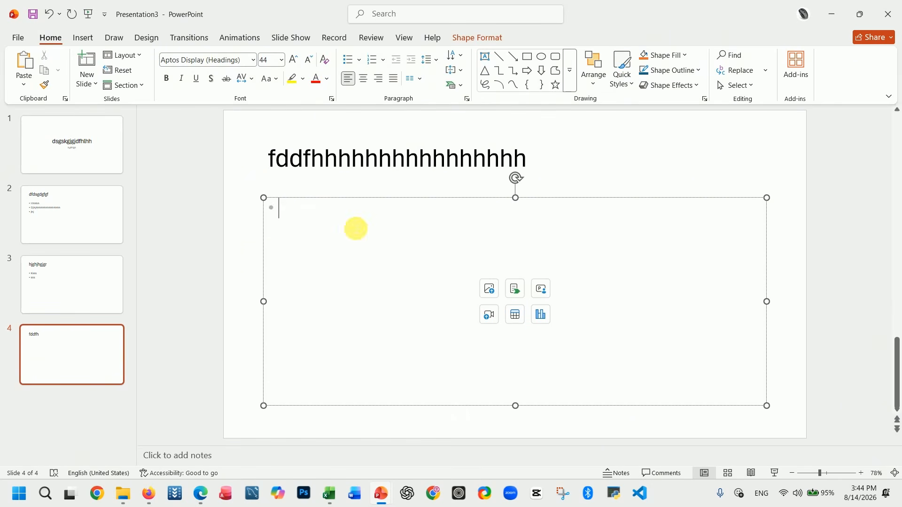
text(ggggggggggg)
key(Return)
text(oooooooooooooo)
key(Return)
text(jjjjjjjjjjj)
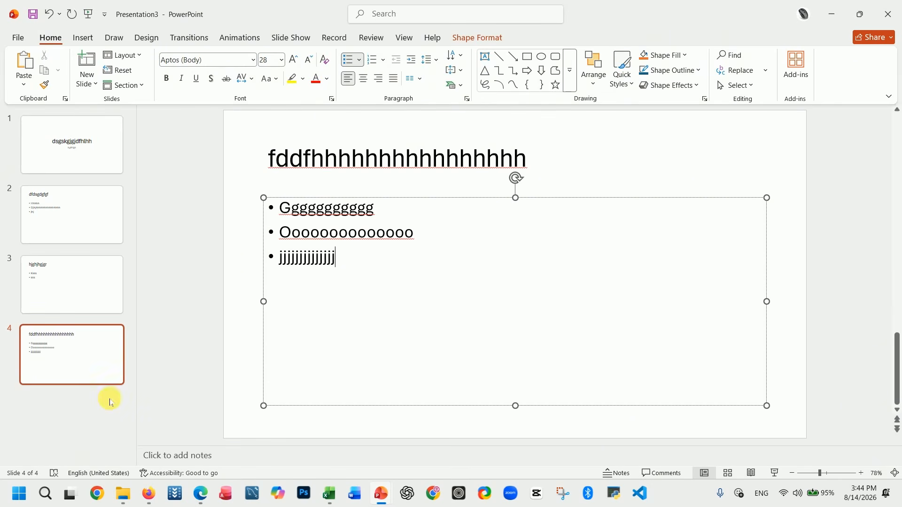
Look through the sample content on slides 2 and 3, and return to slide 1.
click(111, 402)
click(72, 201)
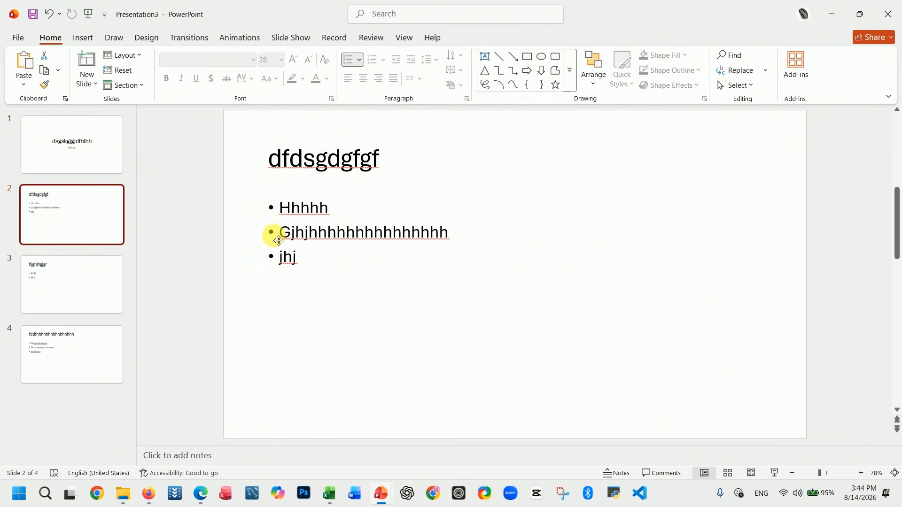
click(89, 280)
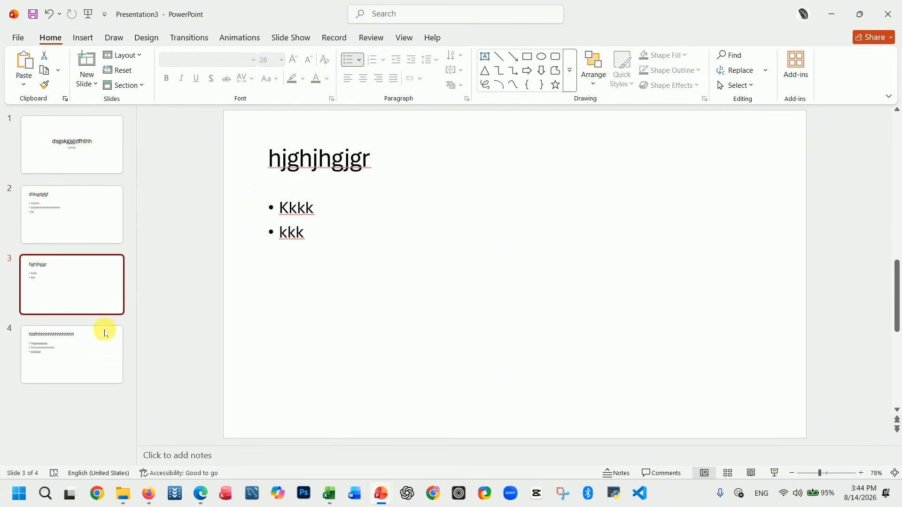
click(112, 155)
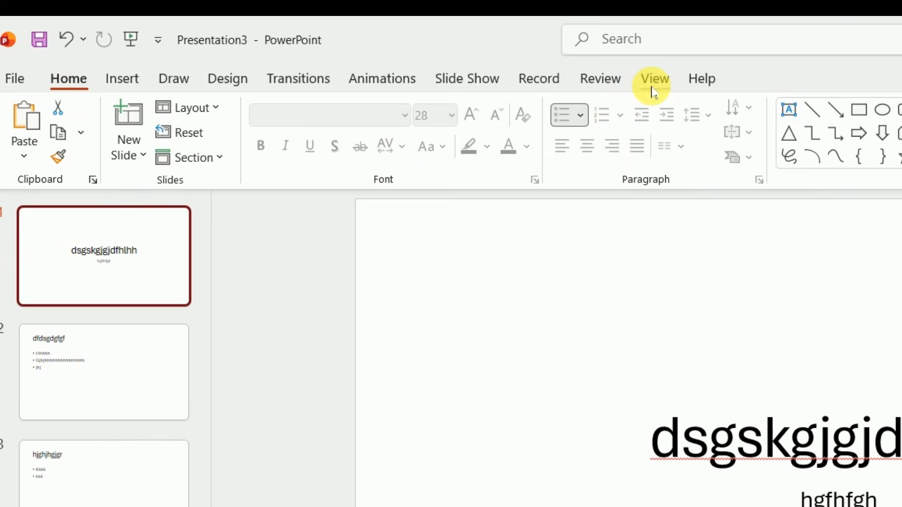
Open the Slide Master view and display the top-level master slide above the layouts.
click(404, 45)
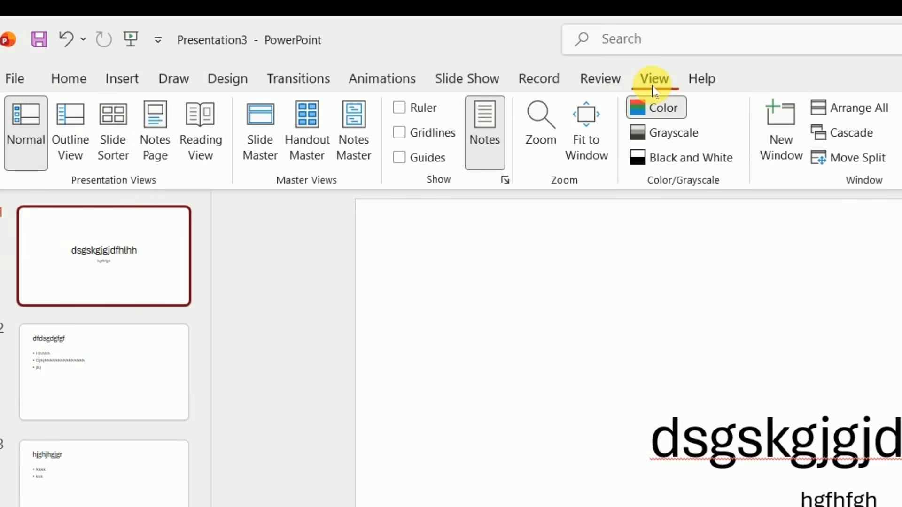
click(258, 126)
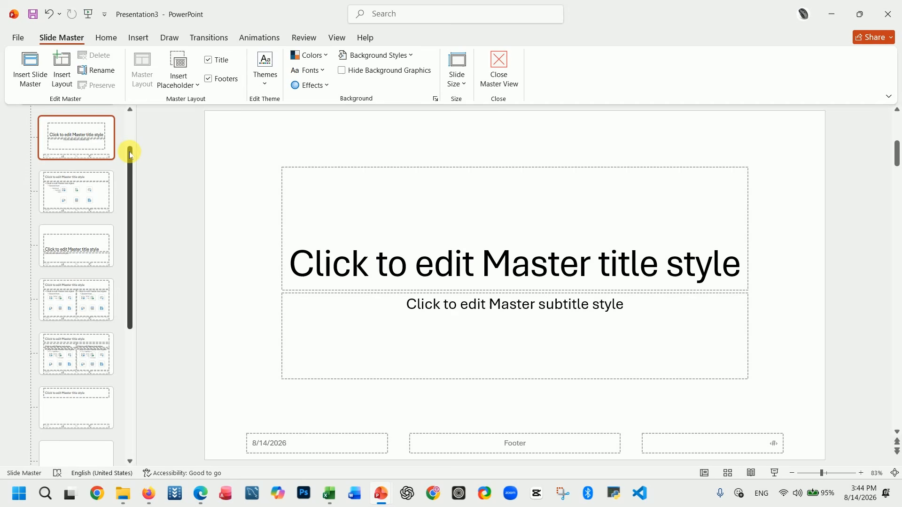
drag(131, 155, 129, 111)
click(88, 128)
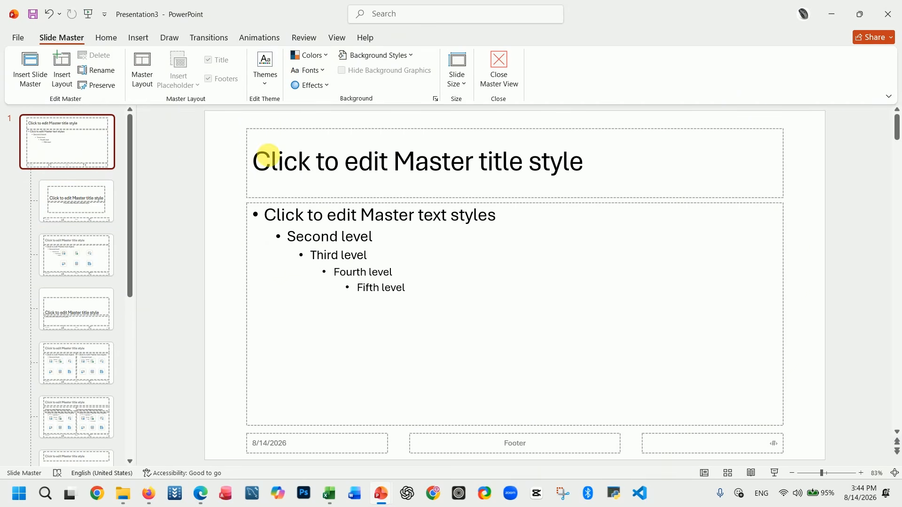
Make the master slide's title placeholder text bold and highlight it in pink.
click(262, 130)
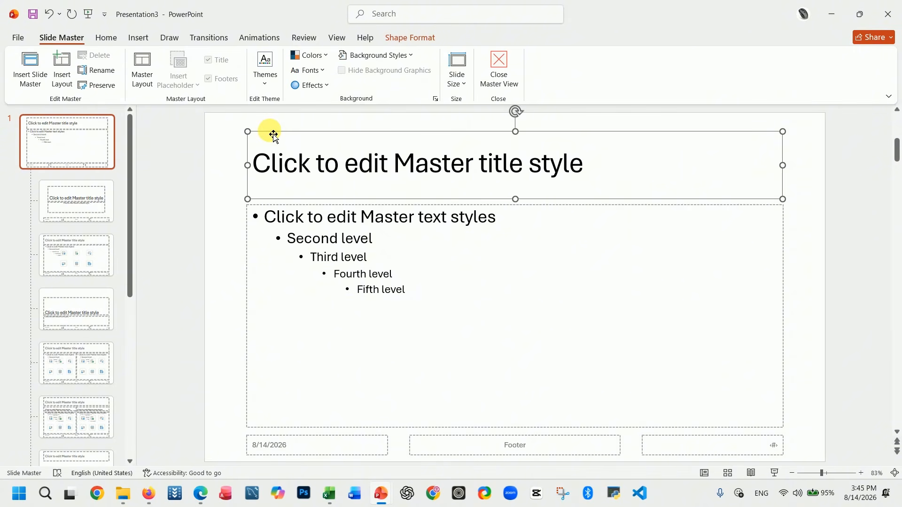
click(108, 41)
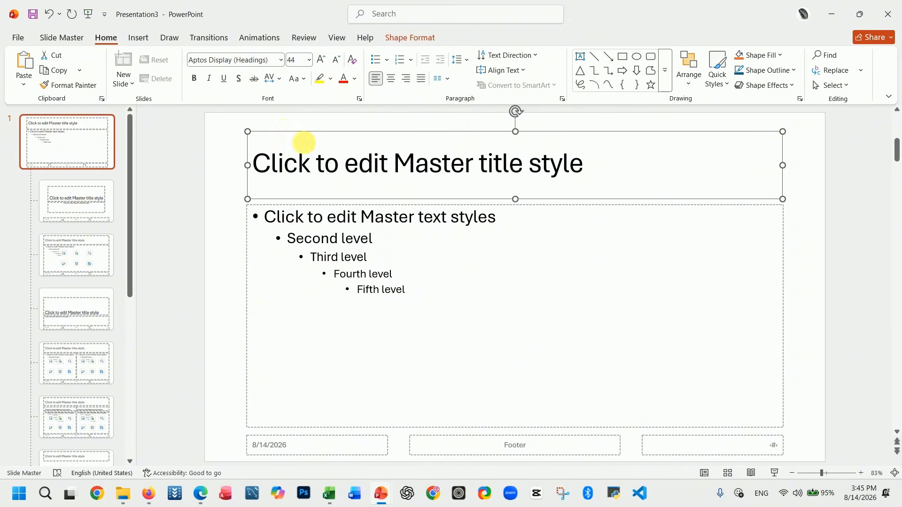
click(195, 79)
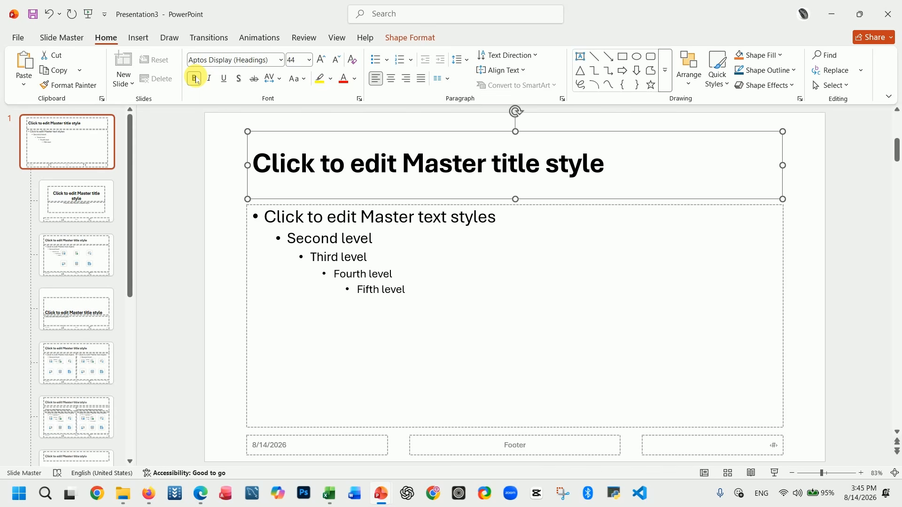
click(321, 83)
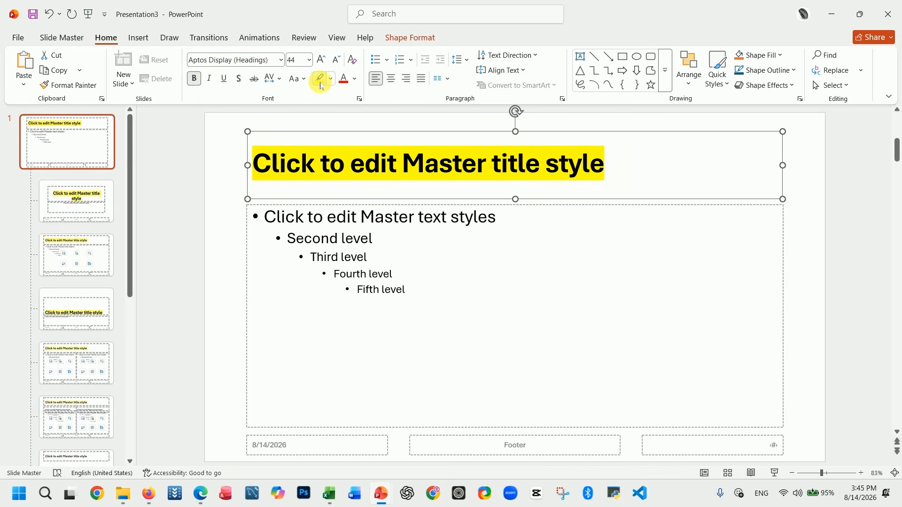
click(331, 79)
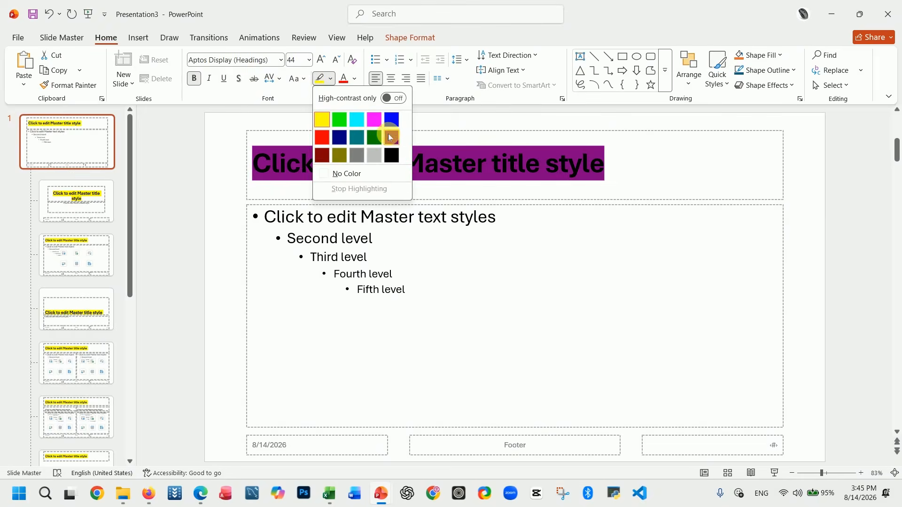
click(374, 124)
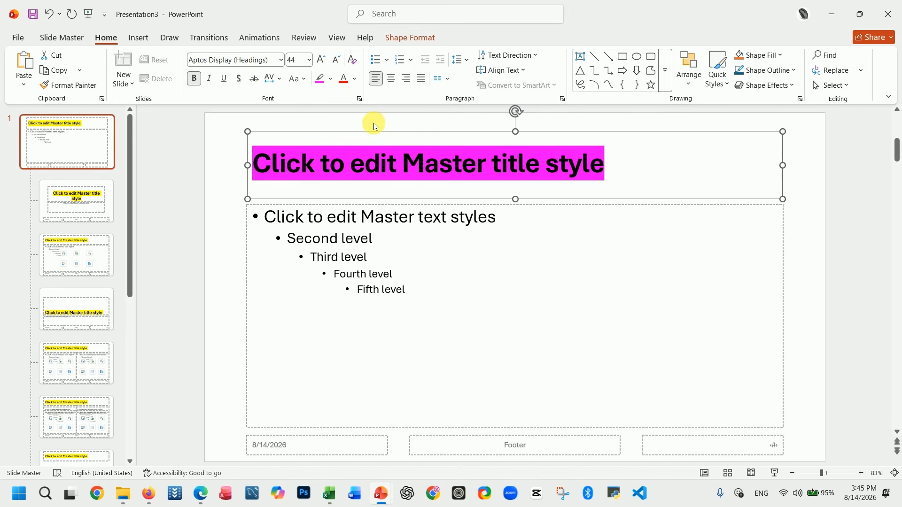